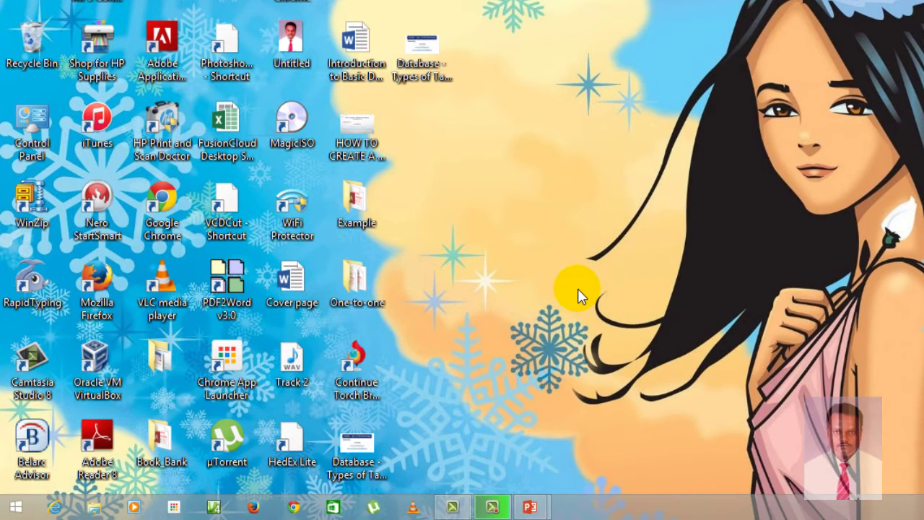
Browse the Start menu's program list to the Microsoft Office 2013 folder.
{"action": "left_click", "coordinate": [13, 509]}
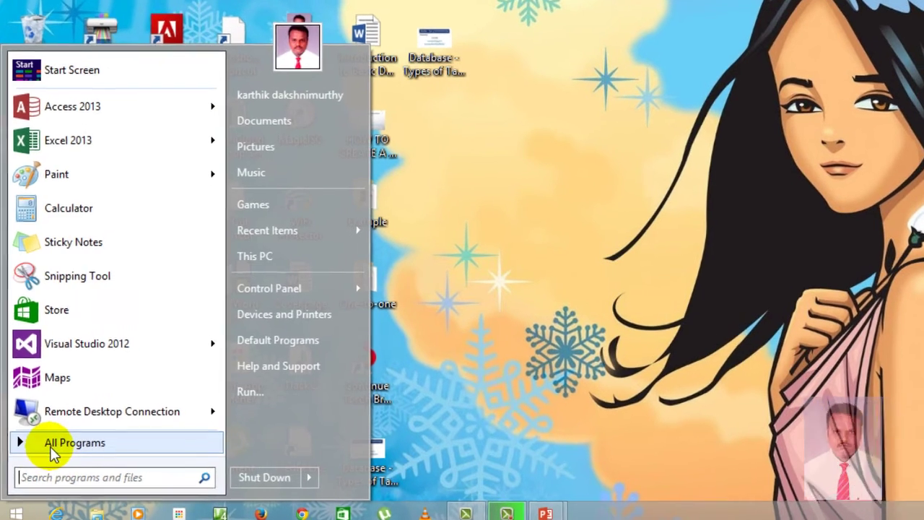
{"action": "left_click", "coordinate": [21, 440]}
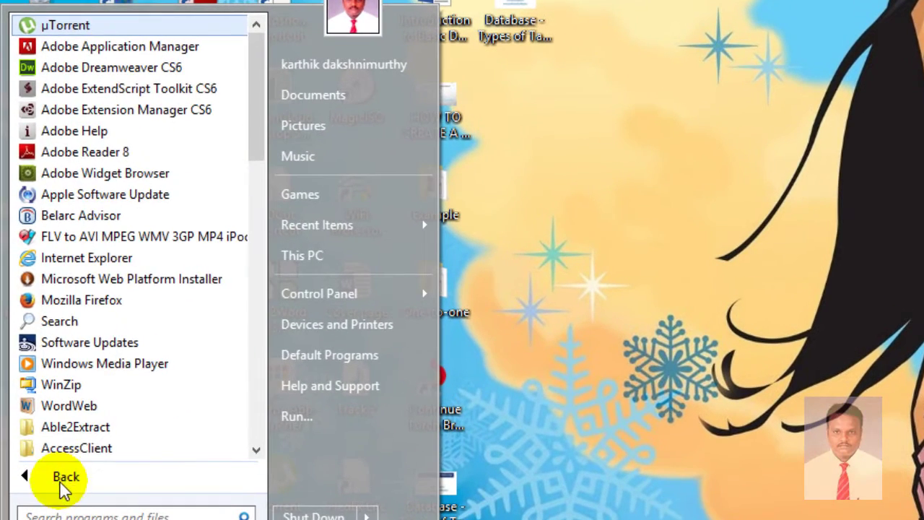
{"action": "scroll", "coordinate": [166, 372], "scroll_direction": "down", "scroll_amount": 5}
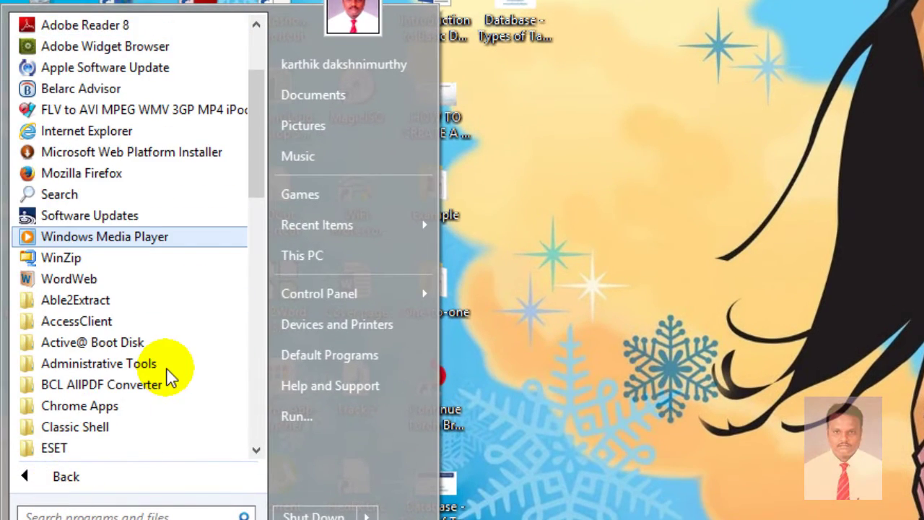
{"action": "scroll", "coordinate": [166, 372], "scroll_direction": "down", "scroll_amount": 6}
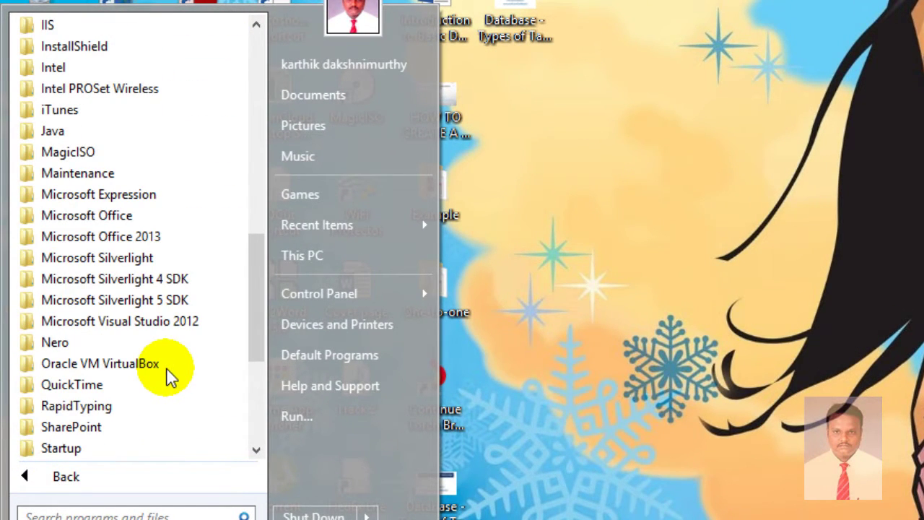
{"action": "left_click", "coordinate": [141, 240]}
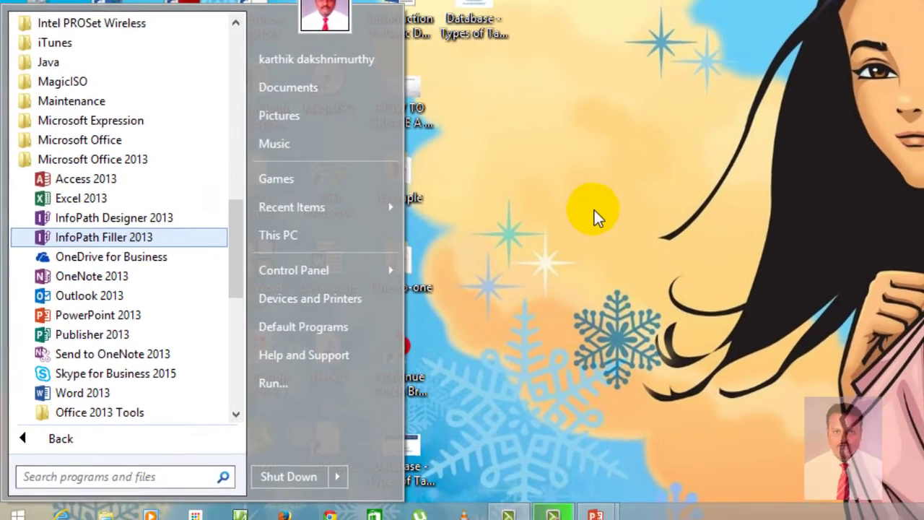
{"action": "left_click", "coordinate": [655, 224]}
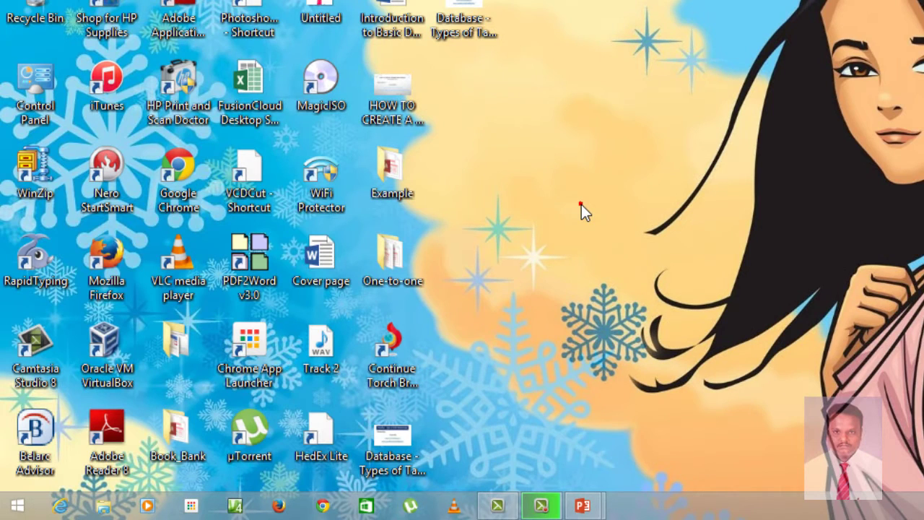
Launch Access 2013 from the Microsoft Office 2013 folder in All Programs.
{"action": "left_click", "coordinate": [17, 505]}
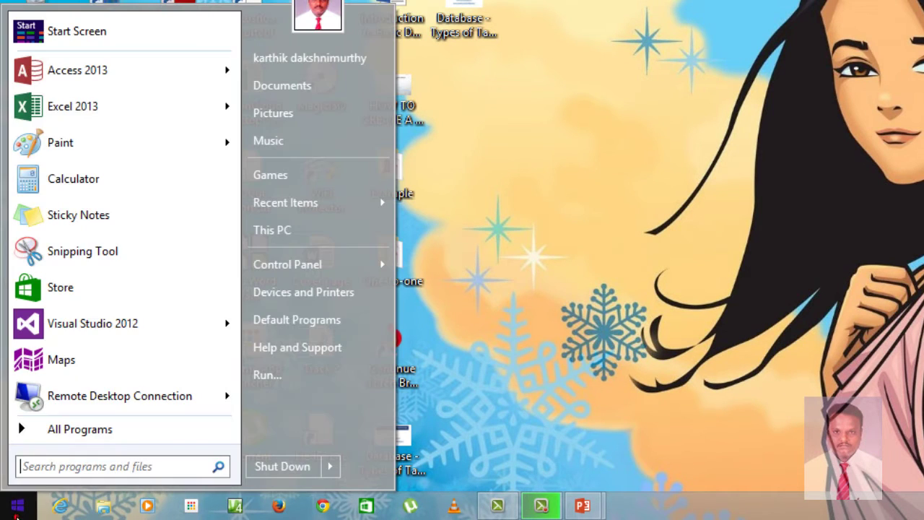
{"action": "left_click", "coordinate": [51, 433]}
{"action": "scroll", "coordinate": [140, 309], "scroll_direction": "down", "scroll_amount": 4}
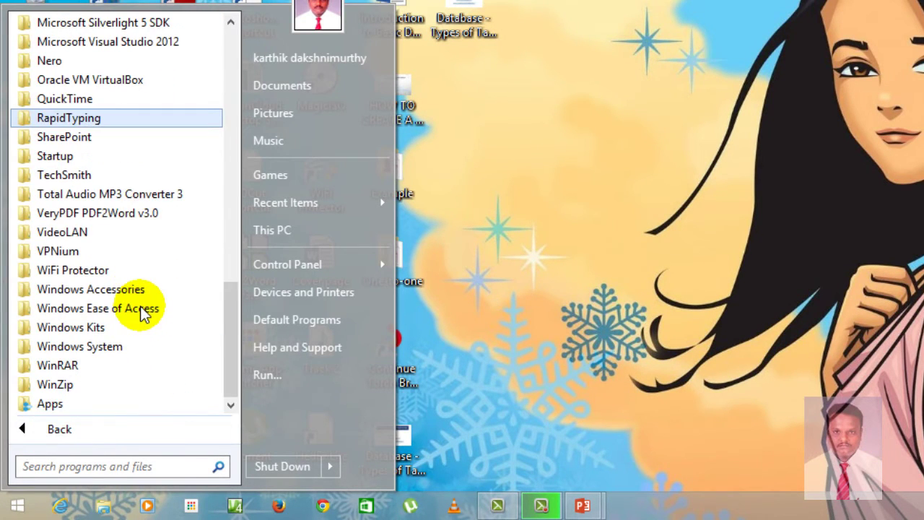
{"action": "scroll", "coordinate": [140, 310], "scroll_direction": "up", "scroll_amount": 4}
{"action": "left_click", "coordinate": [133, 141]}
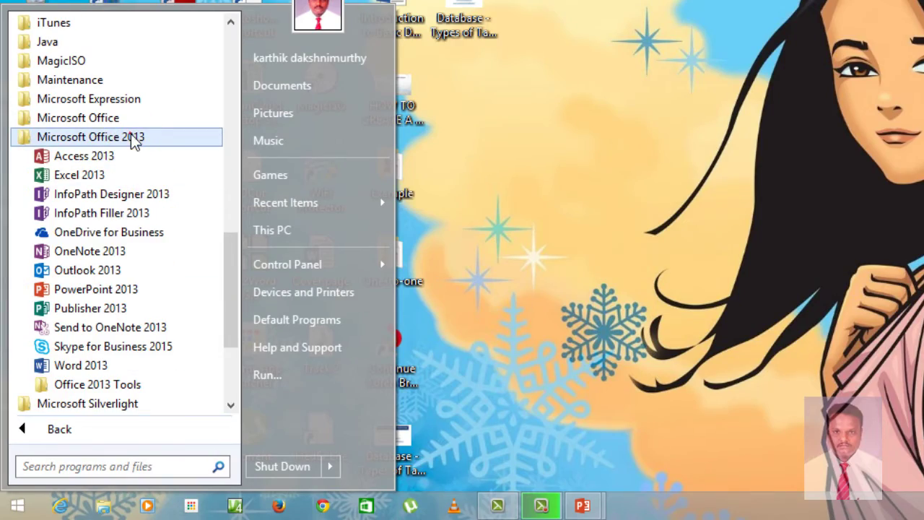
{"action": "left_click", "coordinate": [100, 160]}
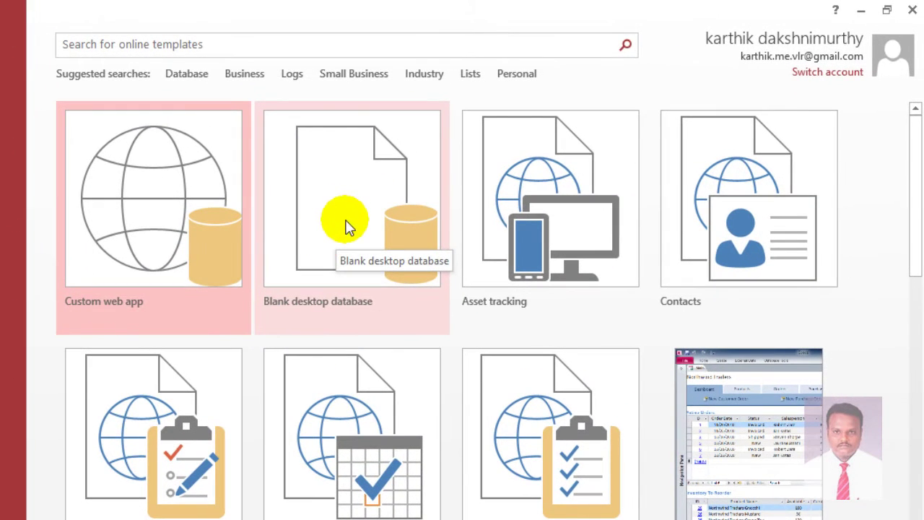
Start a blank desktop database with the file name 'One to one' and create it.
{"action": "left_click", "coordinate": [347, 201]}
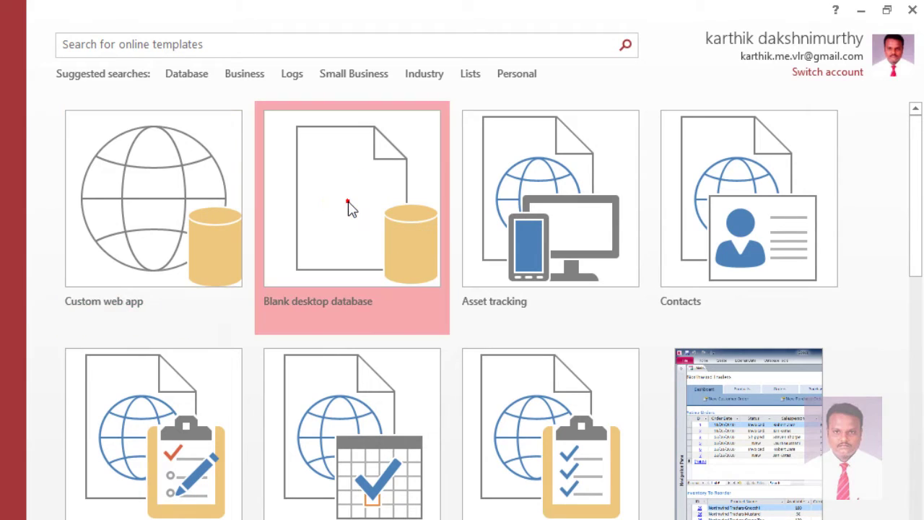
{"action": "double_click", "coordinate": [355, 305]}
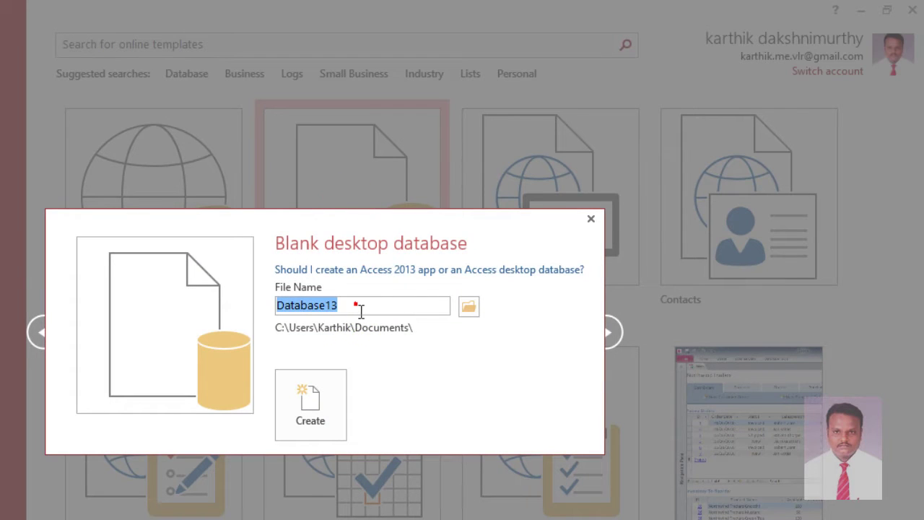
{"action": "type", "text": "One"}
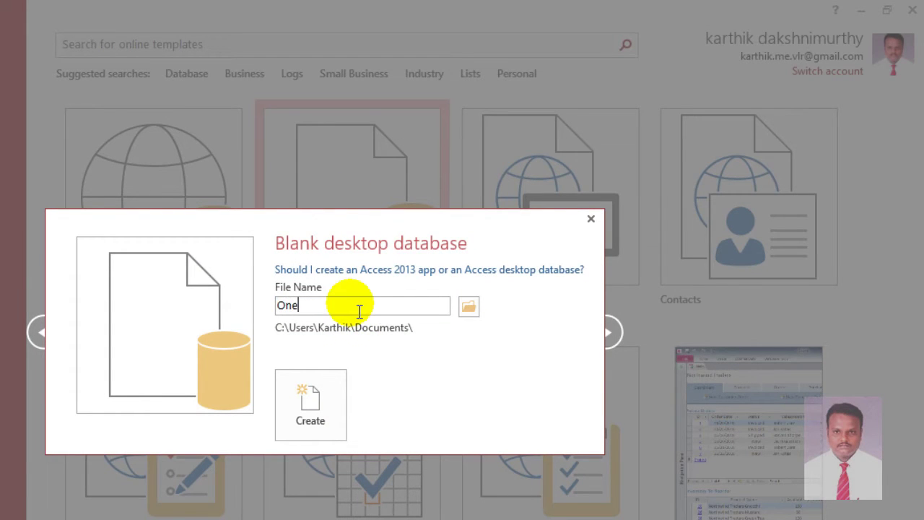
{"action": "key", "text": "Tab"}
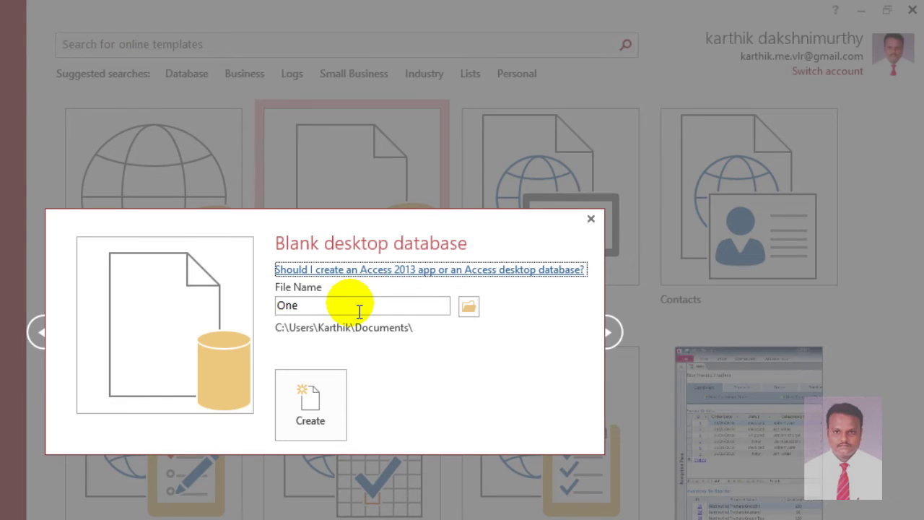
{"action": "double_click", "coordinate": [359, 307]}
{"action": "key", "text": "End"}
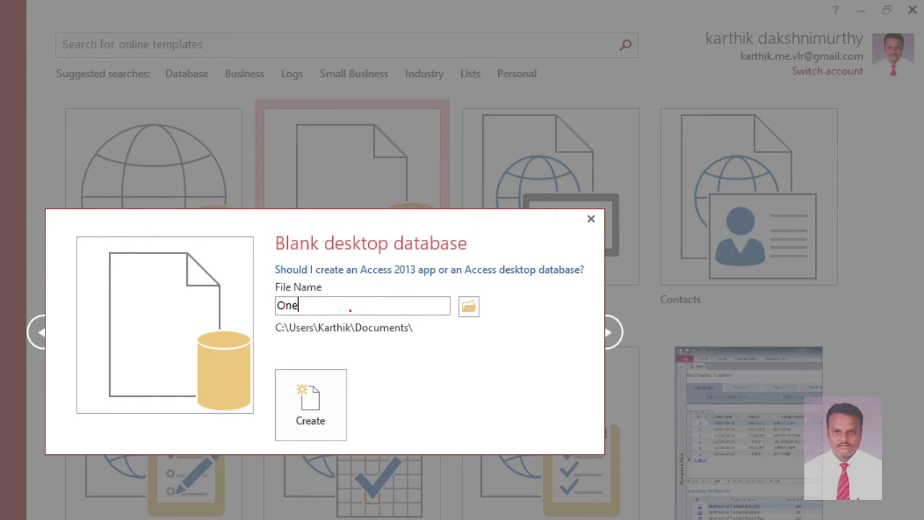
{"action": "type", "text": "to one"}
{"action": "left_click", "coordinate": [314, 402]}
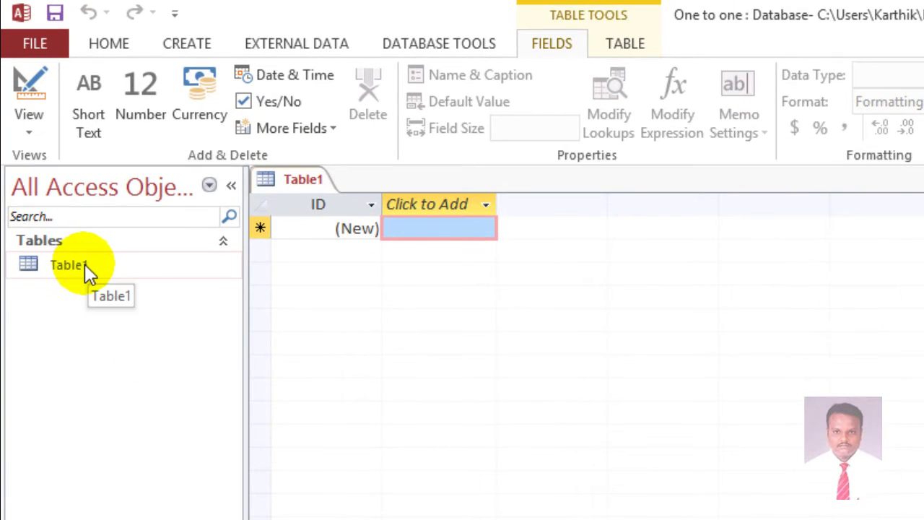
Switch Table1 to Design View, saving it under the name TBCustomer.
{"action": "left_click", "coordinate": [82, 264]}
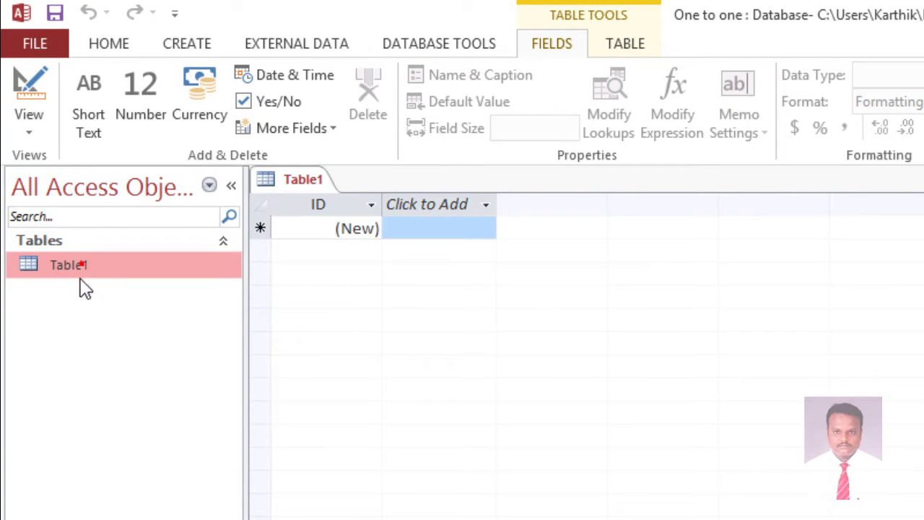
{"action": "left_click", "coordinate": [27, 136]}
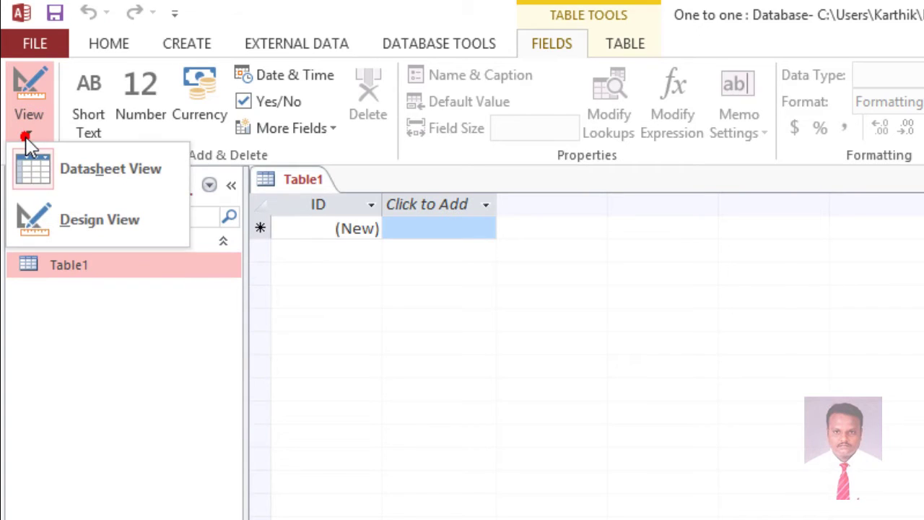
{"action": "left_click", "coordinate": [69, 208]}
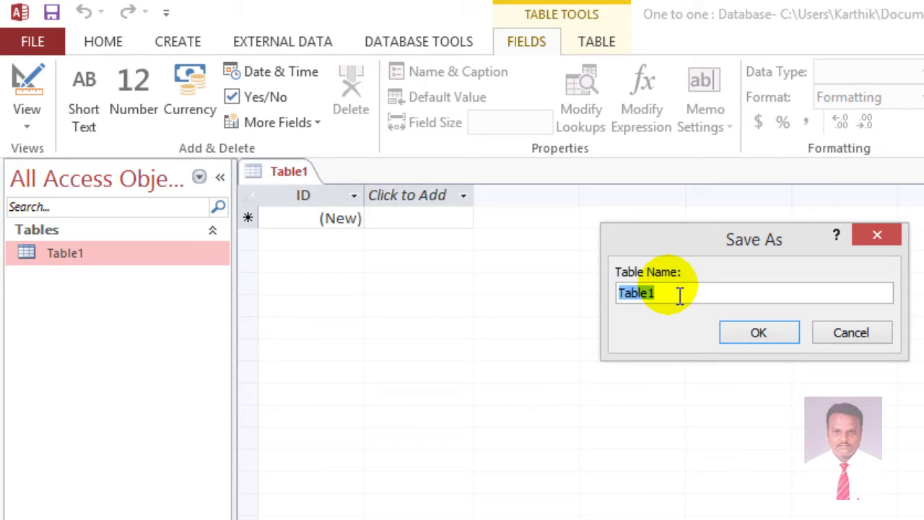
{"action": "type", "text": "TBCustomer"}
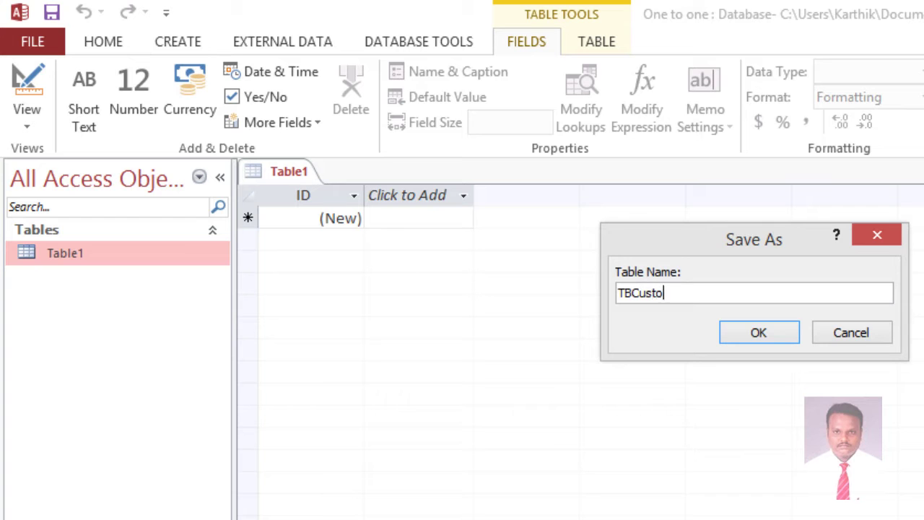
{"action": "left_click", "coordinate": [757, 333]}
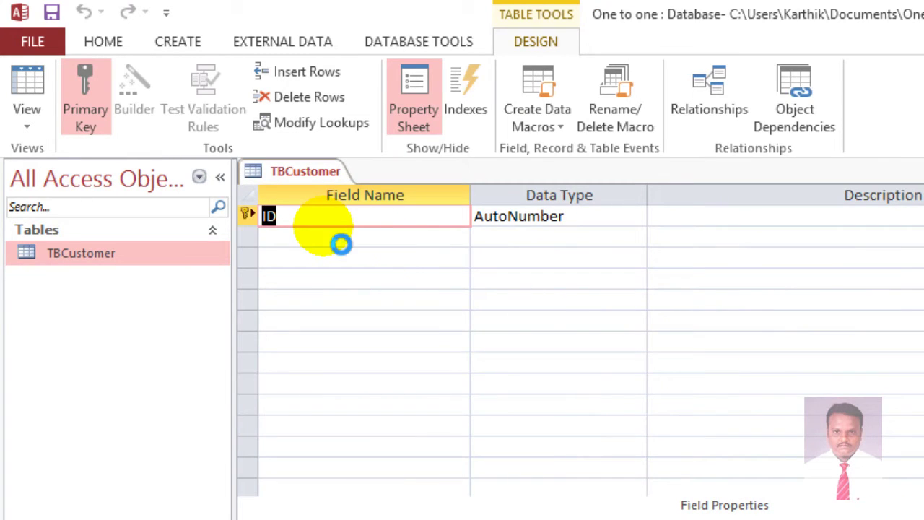
In TBCustomer's design, change field name ID to Cust_id with data type Number.
{"action": "left_click", "coordinate": [325, 262]}
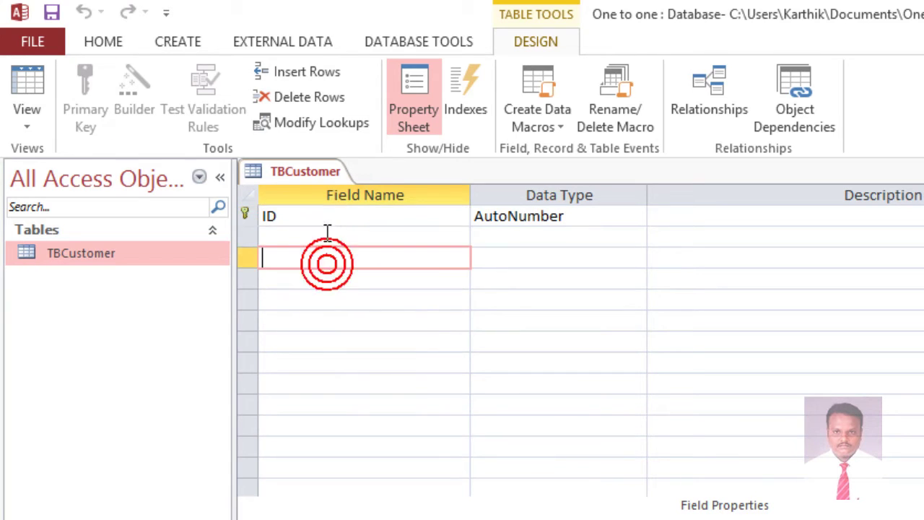
{"action": "left_click", "coordinate": [322, 216]}
{"action": "left_click", "coordinate": [322, 216]}
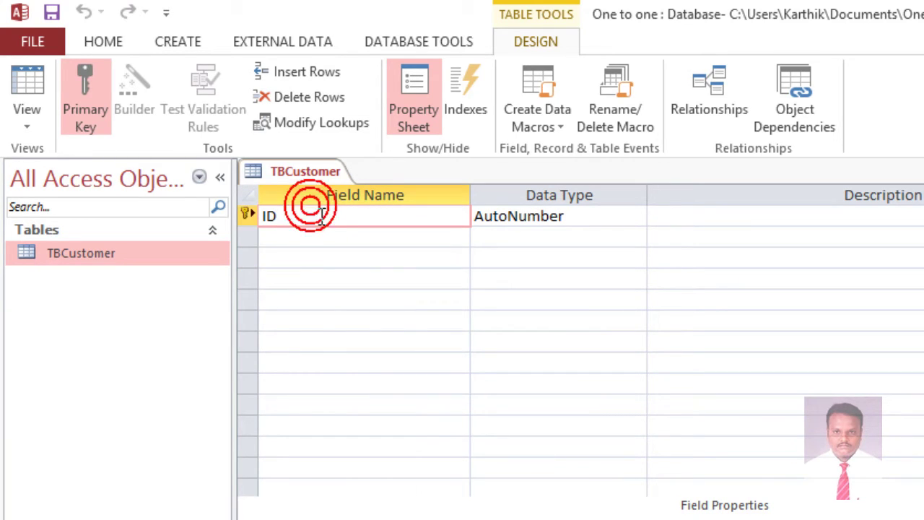
{"action": "key", "text": "BackSpace"}
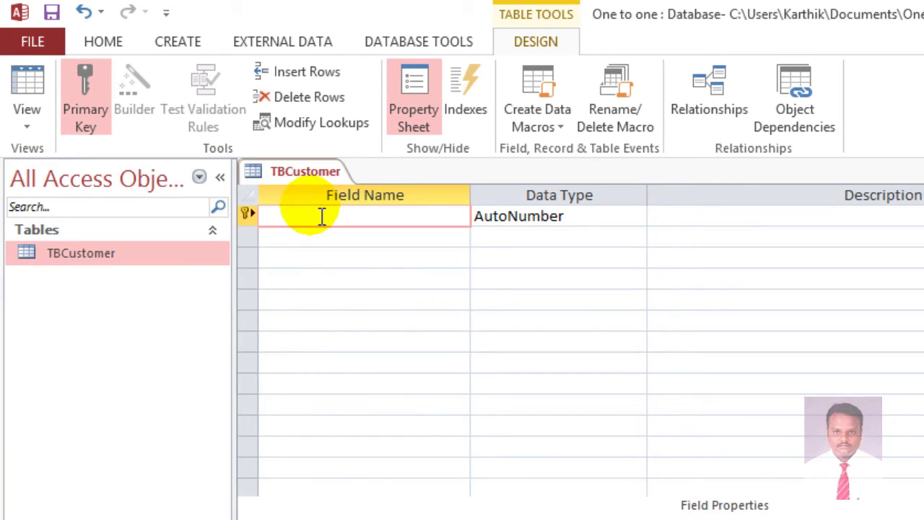
{"action": "type", "text": "Cust_id"}
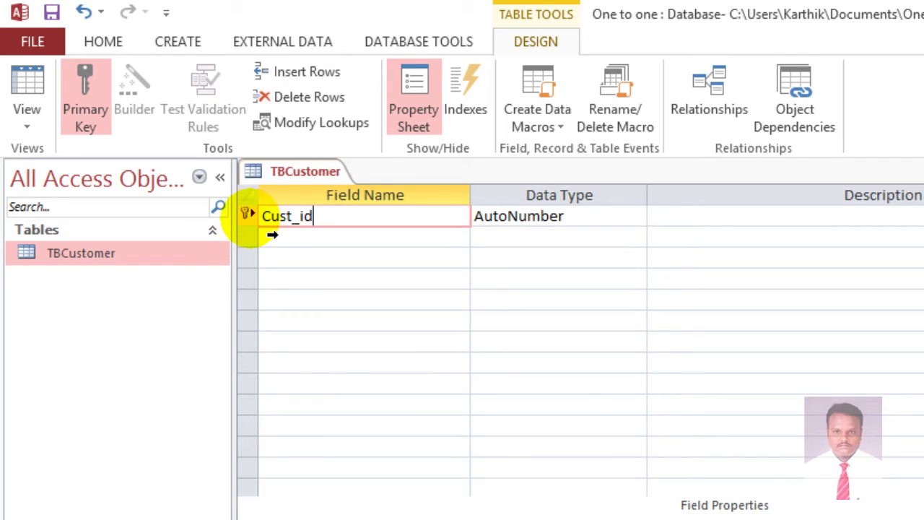
{"action": "left_click", "coordinate": [560, 228]}
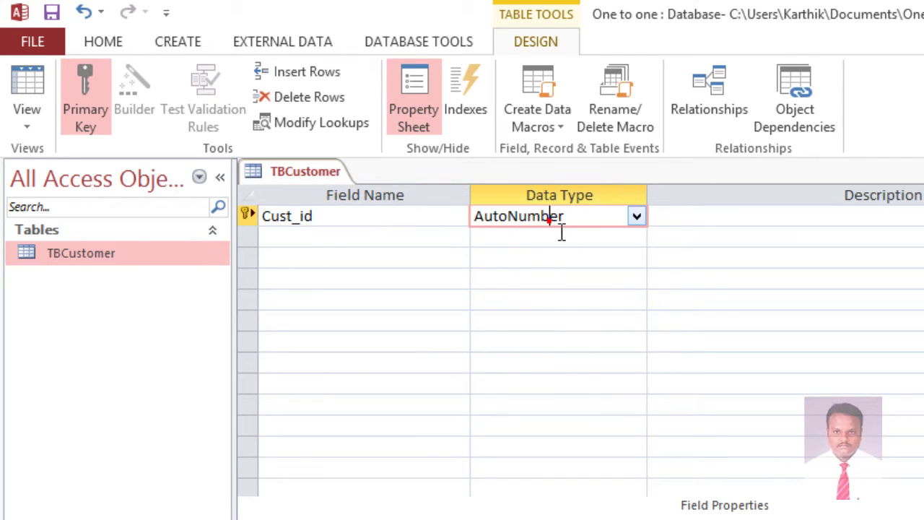
{"action": "left_click", "coordinate": [637, 217]}
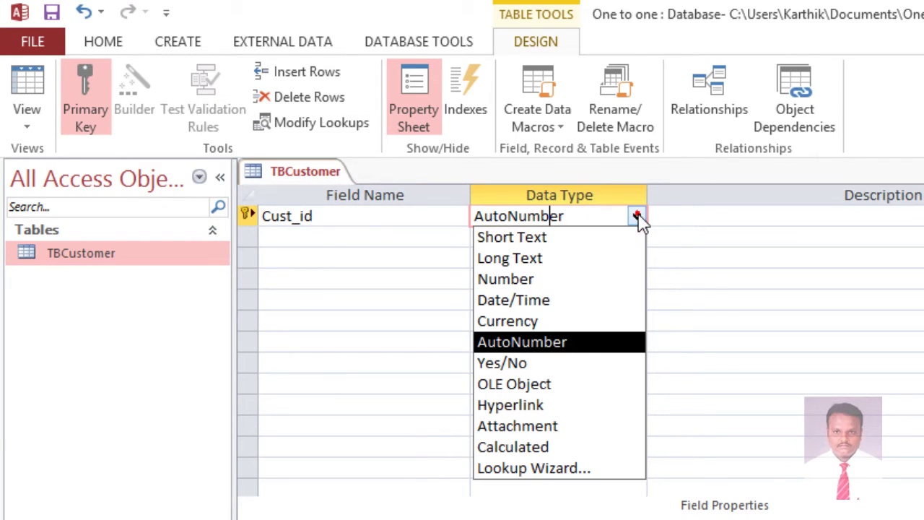
{"action": "left_click", "coordinate": [612, 280]}
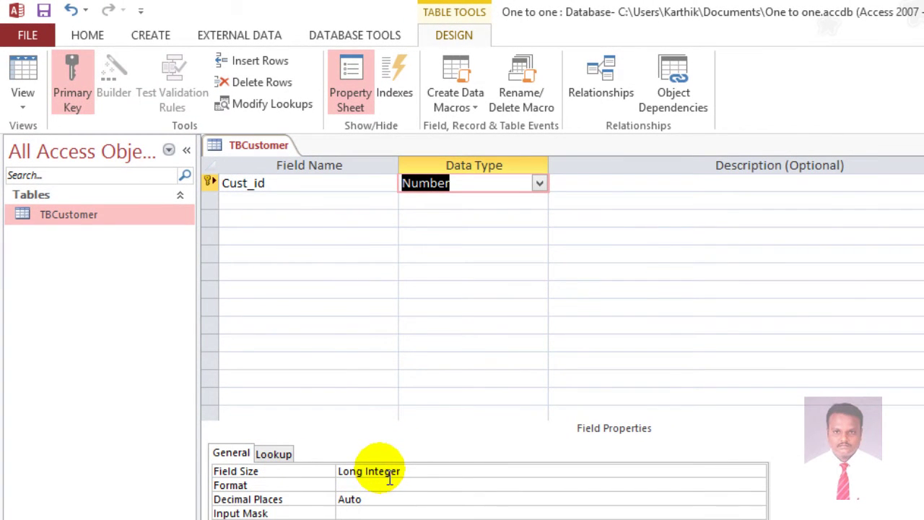
Add a Short Text field Cust_Name with field size 20.
{"action": "left_click", "coordinate": [256, 201]}
{"action": "type", "text": "Cust"}
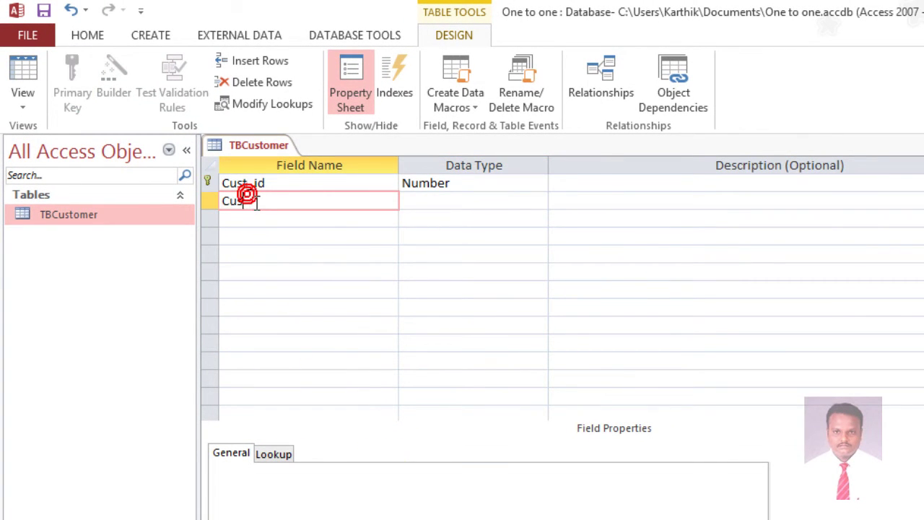
{"action": "type", "text": "_Na"}
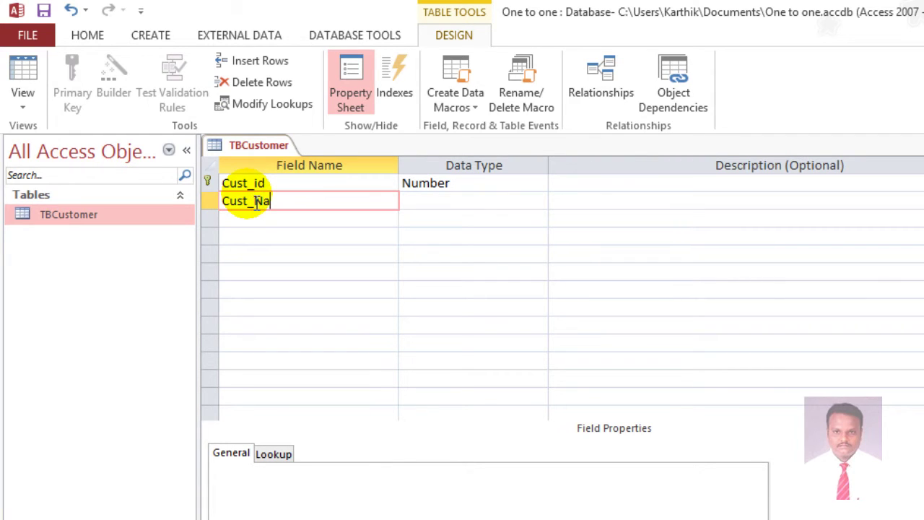
{"action": "type", "text": "me"}
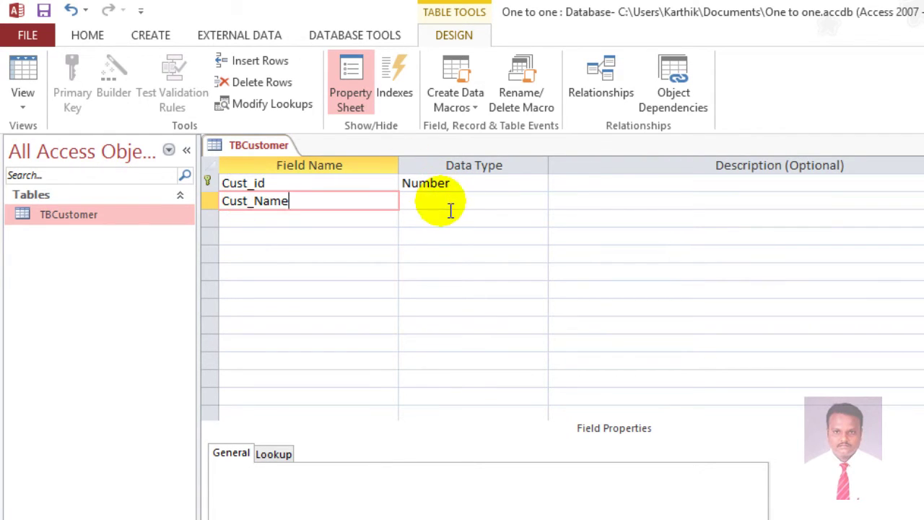
{"action": "left_click", "coordinate": [444, 201]}
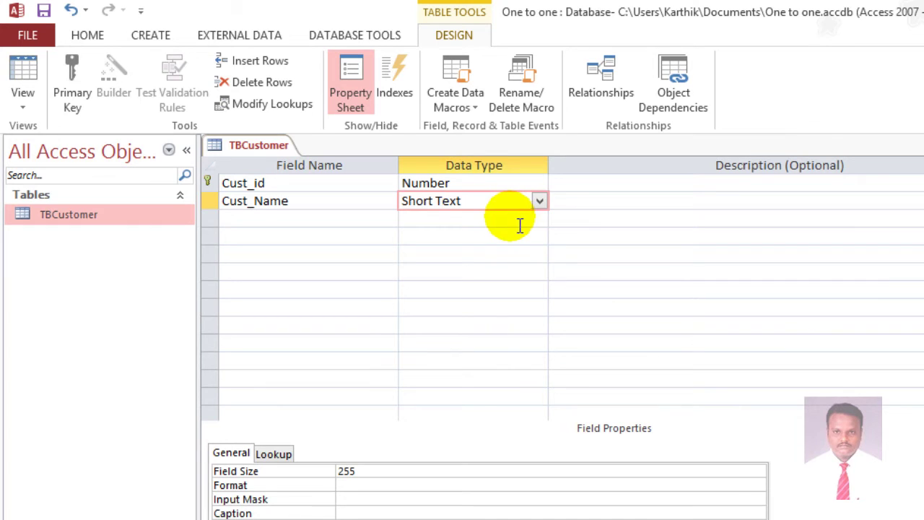
{"action": "left_click", "coordinate": [387, 473]}
{"action": "double_click", "coordinate": [346, 472]}
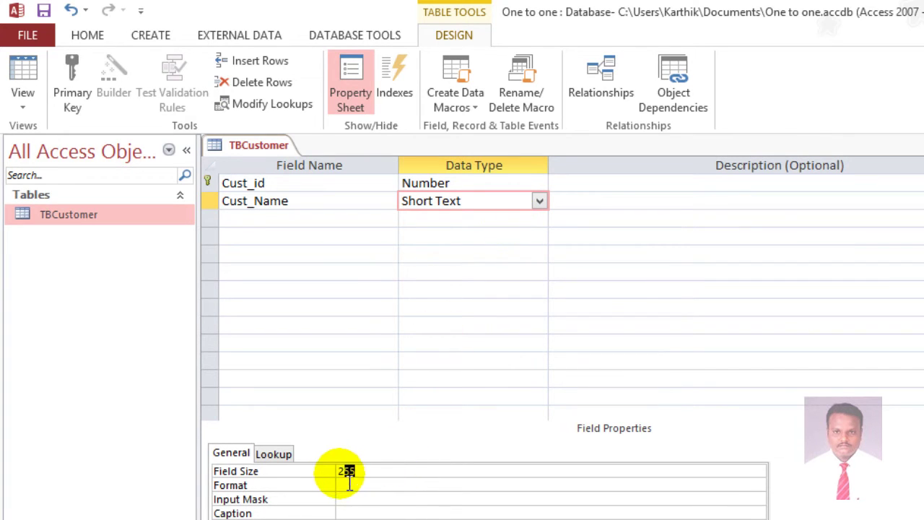
{"action": "type", "text": "20"}
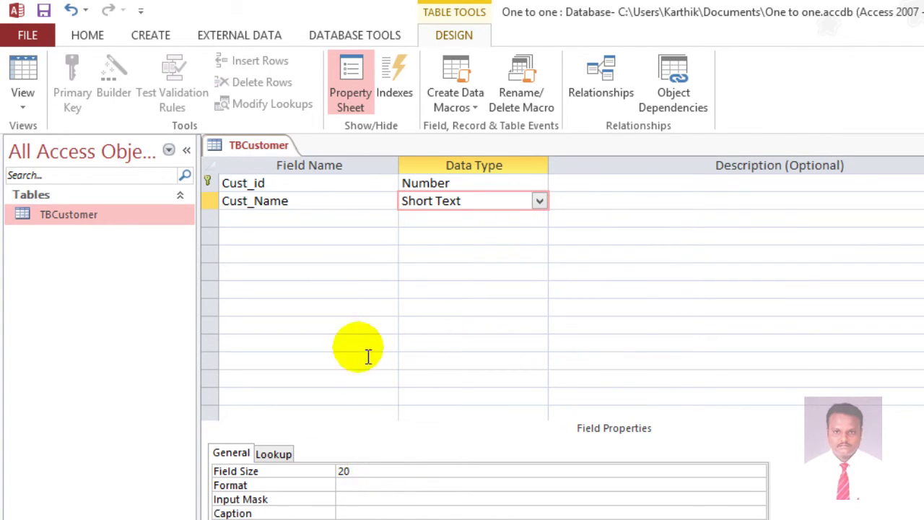
Add a third field Address_id with data type Number.
{"action": "left_click", "coordinate": [272, 225]}
{"action": "type", "text": "Address_id"}
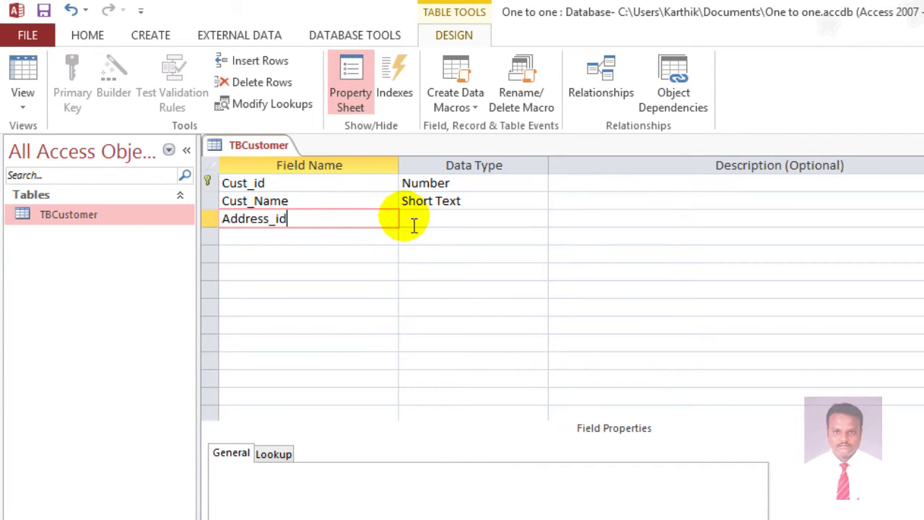
{"action": "left_click", "coordinate": [414, 224]}
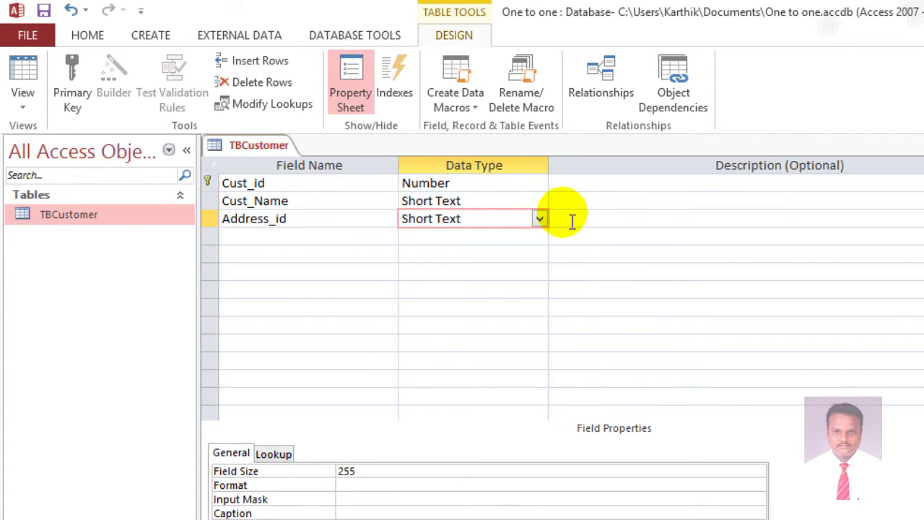
{"action": "left_click", "coordinate": [540, 218]}
{"action": "left_click", "coordinate": [523, 272]}
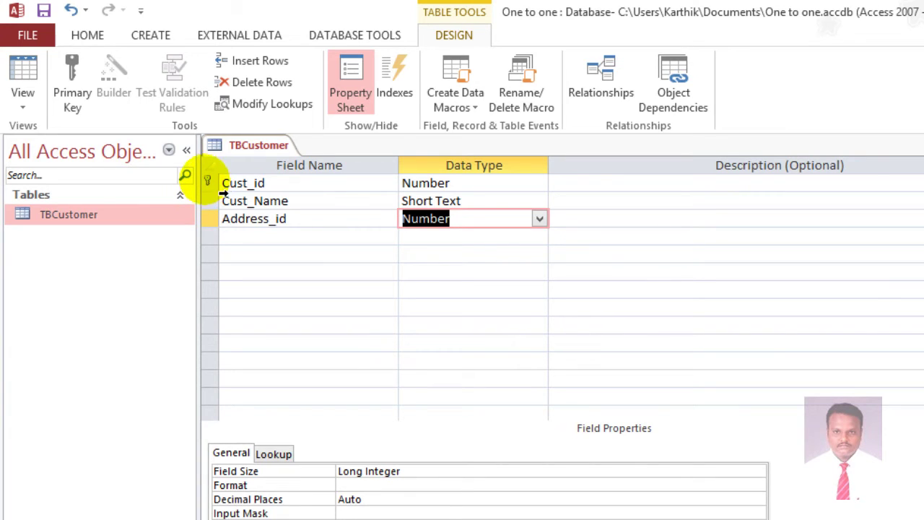
{"action": "left_click", "coordinate": [249, 187]}
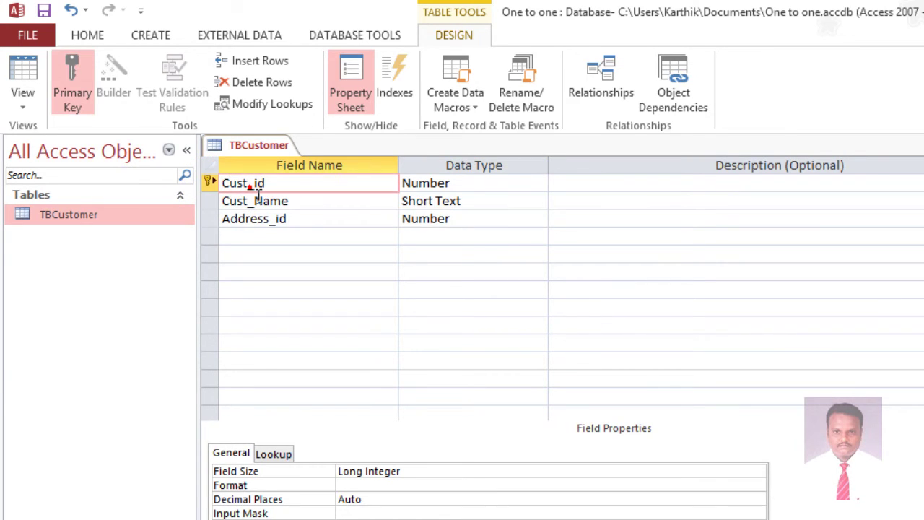
Move the primary key from Cust_id to Address_id, then save and close TBCustomer's design.
{"action": "right_click", "coordinate": [209, 184]}
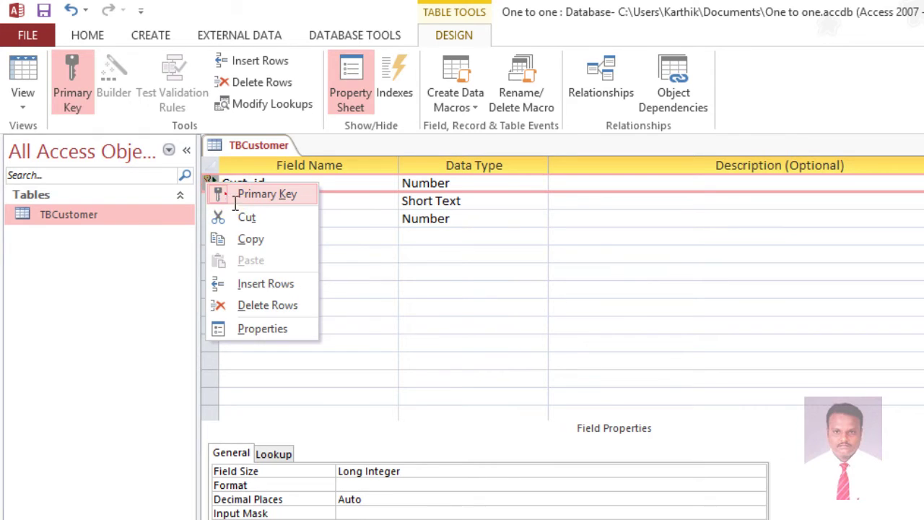
{"action": "left_click", "coordinate": [226, 194]}
{"action": "right_click", "coordinate": [209, 218]}
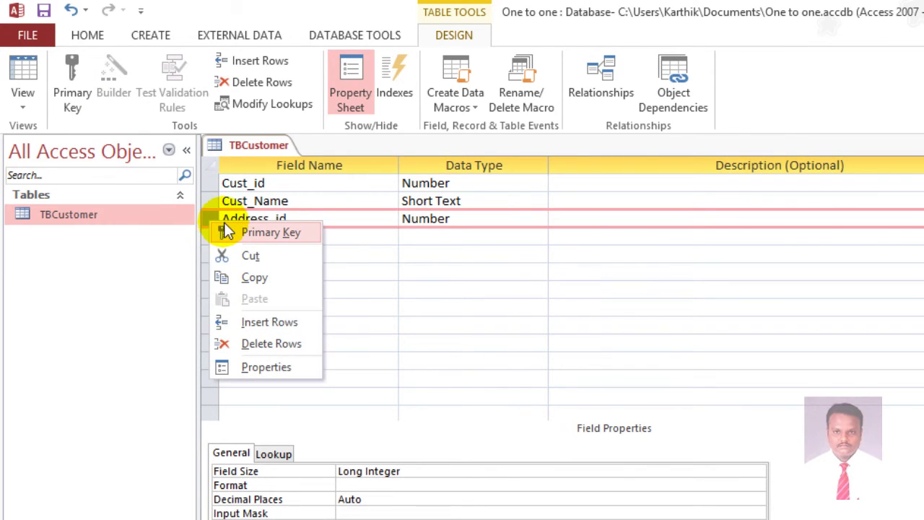
{"action": "left_click", "coordinate": [228, 234]}
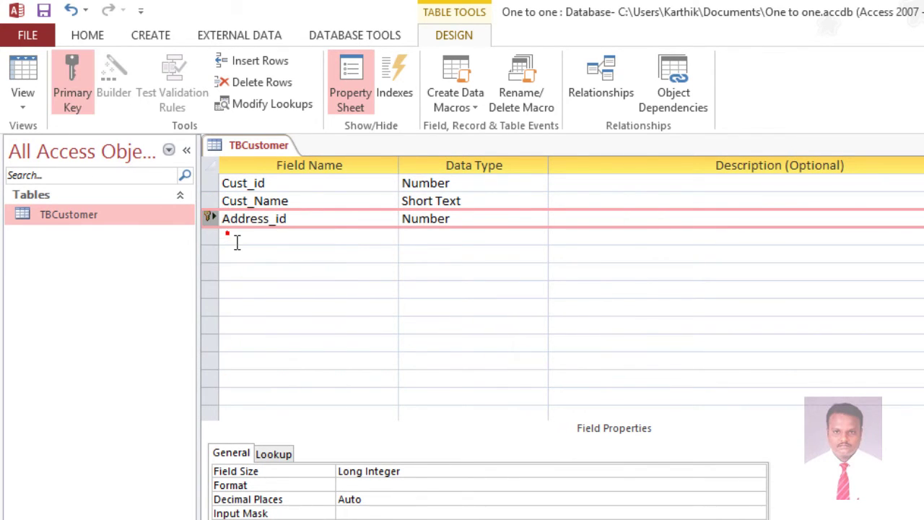
{"action": "left_click", "coordinate": [272, 254]}
{"action": "left_click", "coordinate": [210, 218]}
{"action": "left_click", "coordinate": [72, 72]}
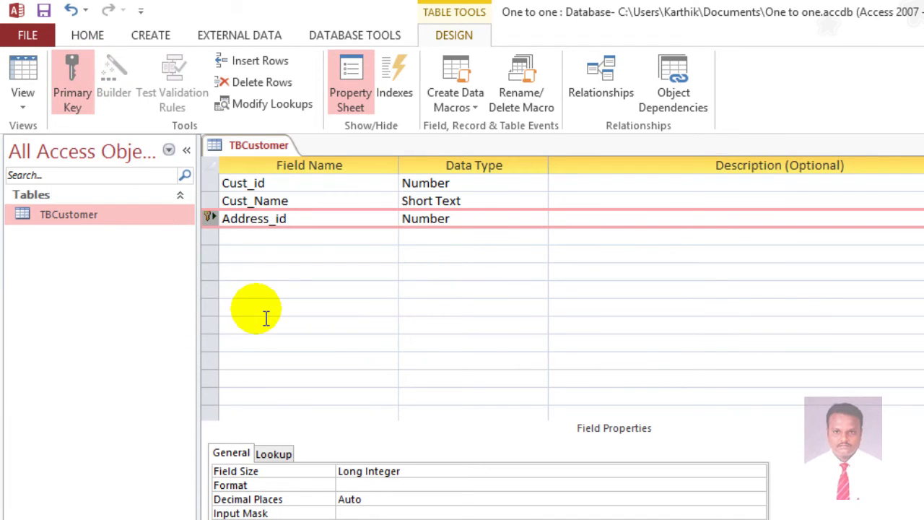
{"action": "left_click", "coordinate": [43, 12]}
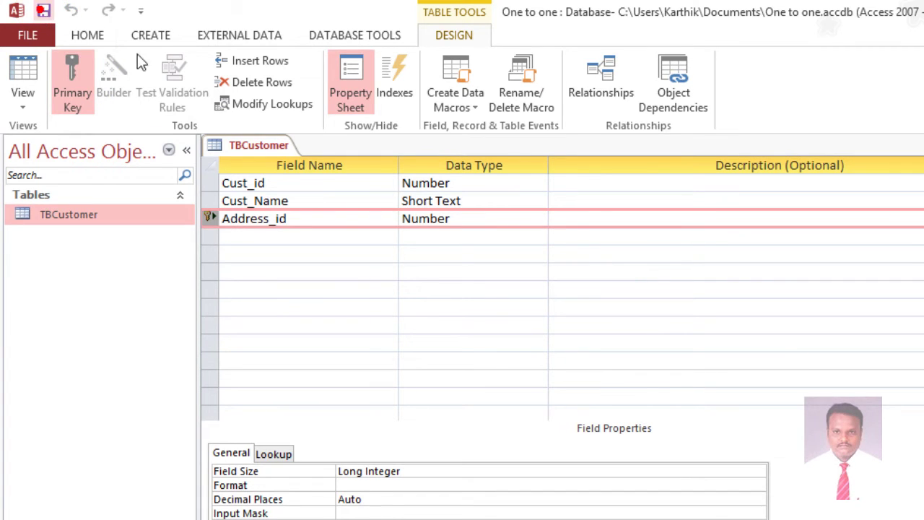
{"action": "key", "text": "ctrl+w"}
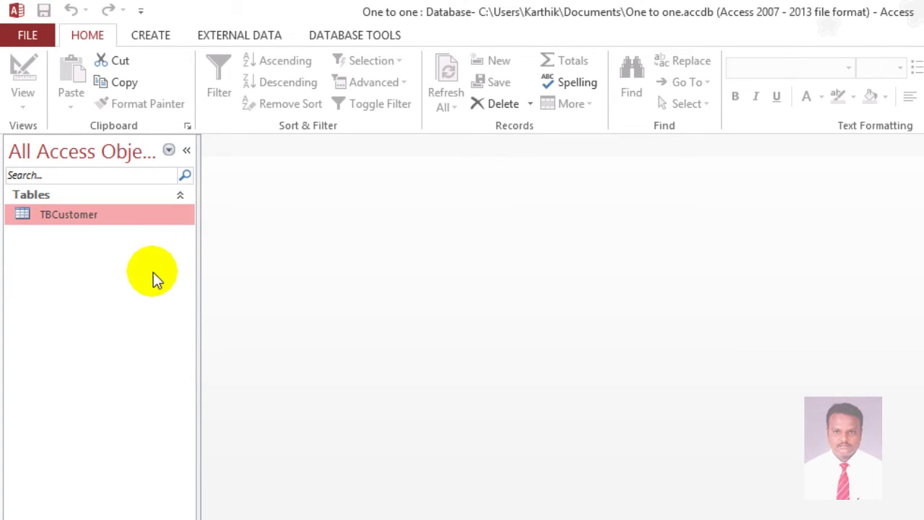
Create a new blank table and save it as TBAddress when switching to Design View.
{"action": "left_click", "coordinate": [149, 35]}
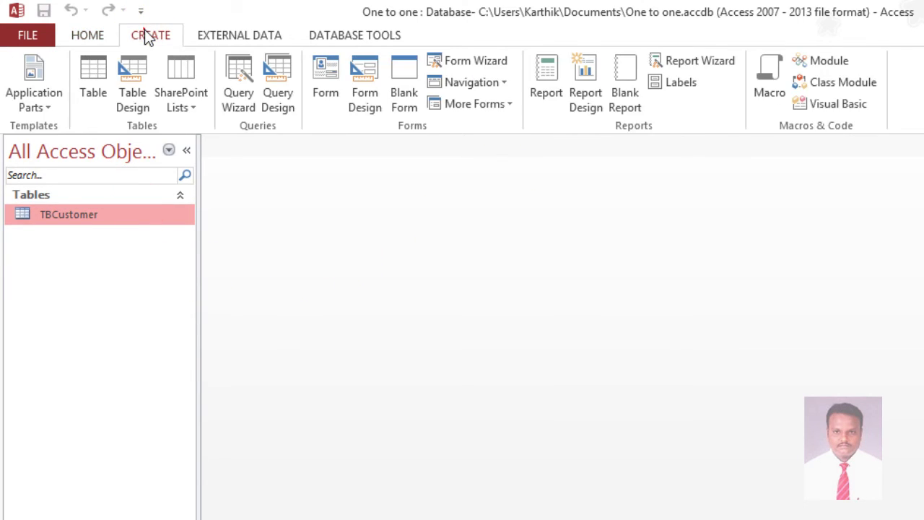
{"action": "left_click", "coordinate": [97, 101]}
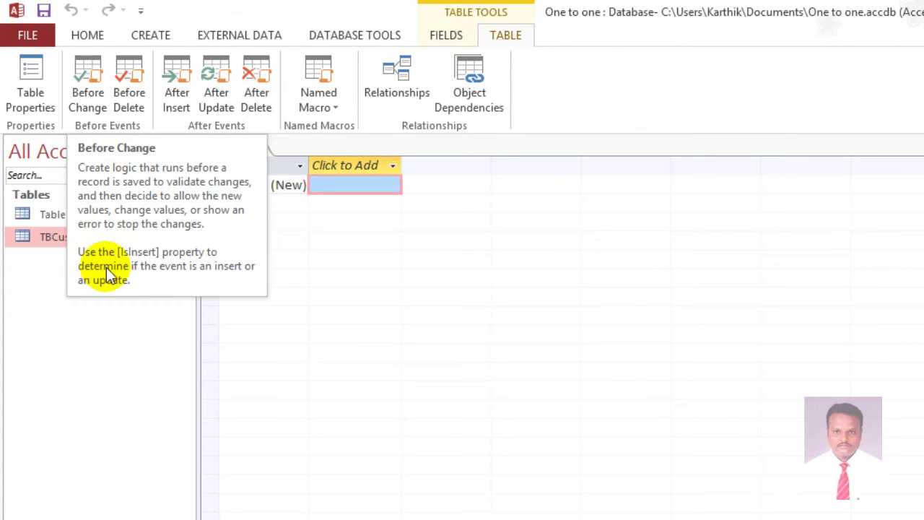
{"action": "left_click", "coordinate": [50, 214]}
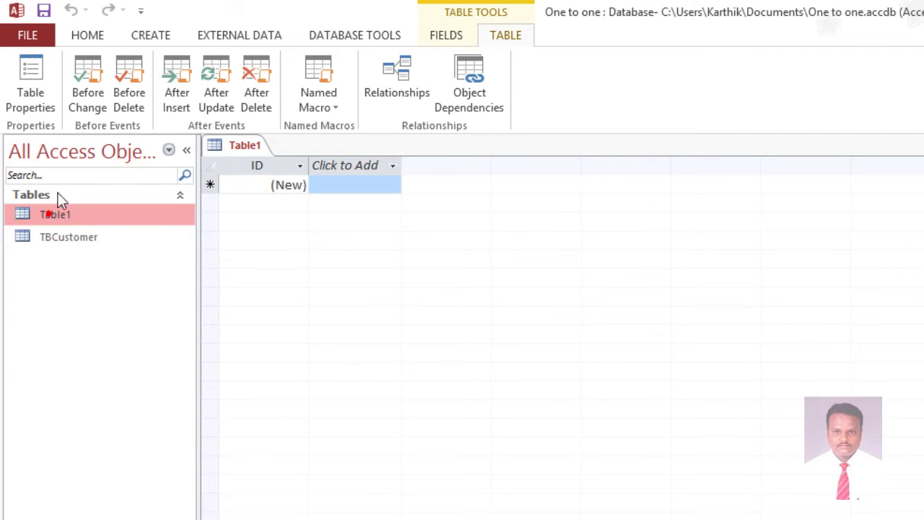
{"action": "right_click", "coordinate": [75, 214]}
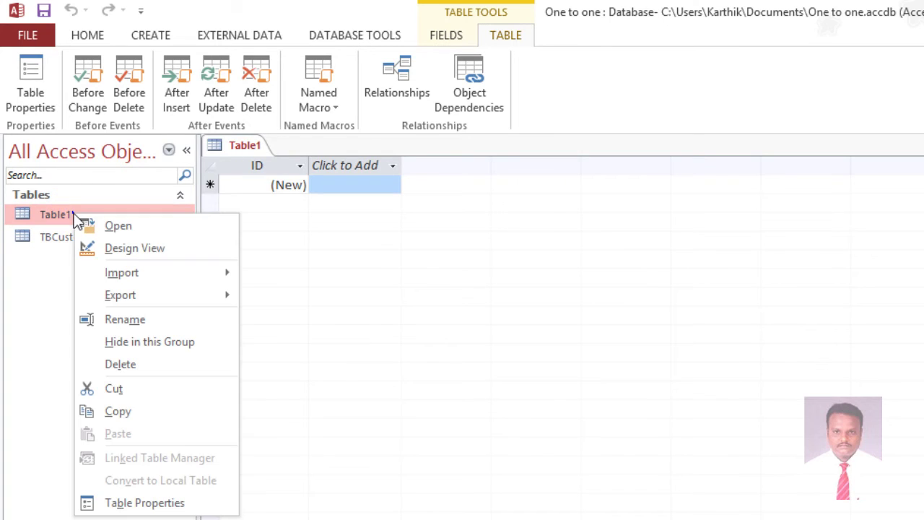
{"action": "left_click", "coordinate": [103, 250]}
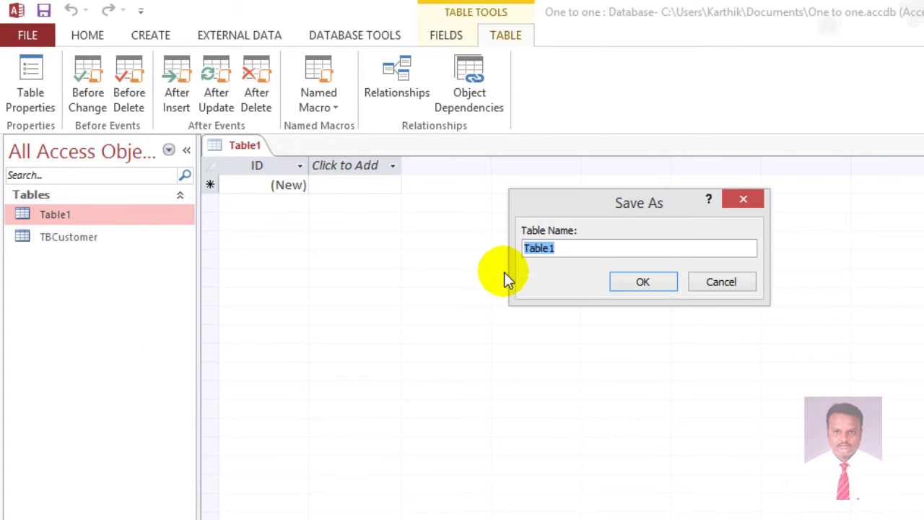
{"action": "type", "text": "TBAddress"}
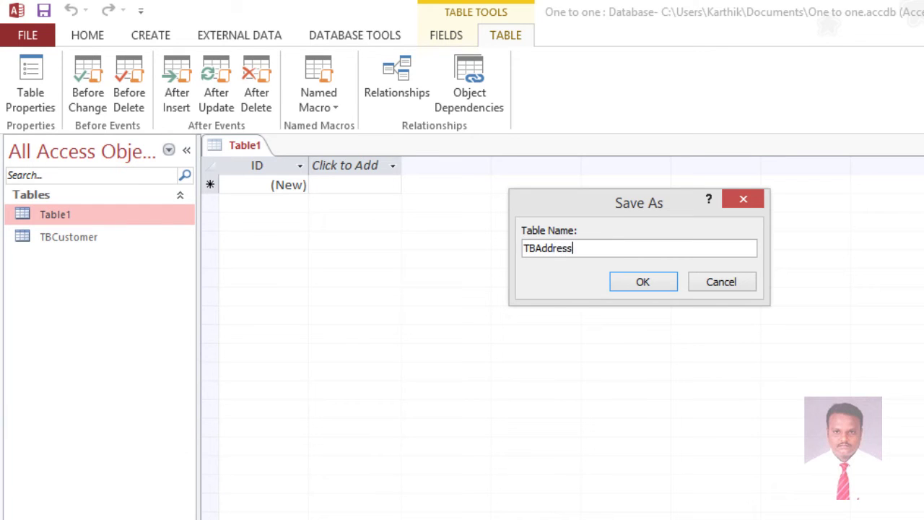
{"action": "left_click", "coordinate": [658, 284]}
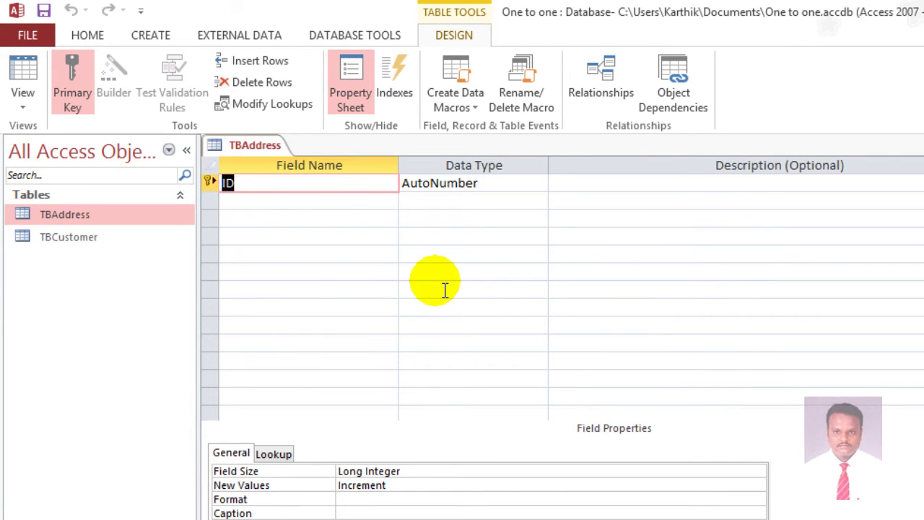
Make TBAddress's first field Address_id with data type Number.
{"action": "type", "text": "Address_id"}
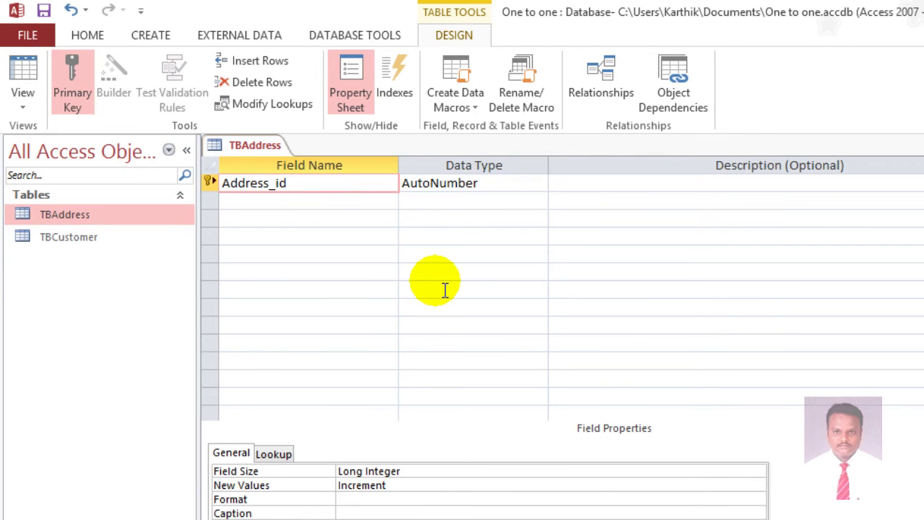
{"action": "key", "text": "Tab"}
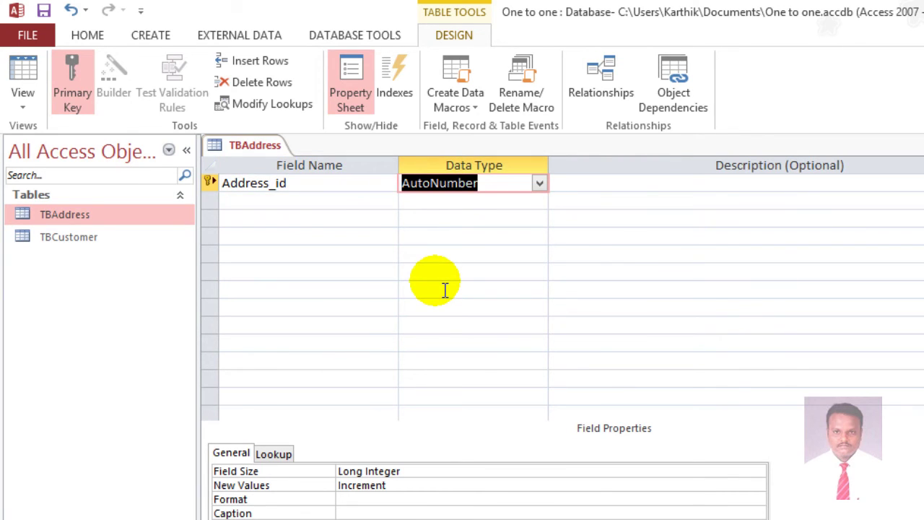
{"action": "type", "text": "n"}
{"action": "key", "text": "Tab"}
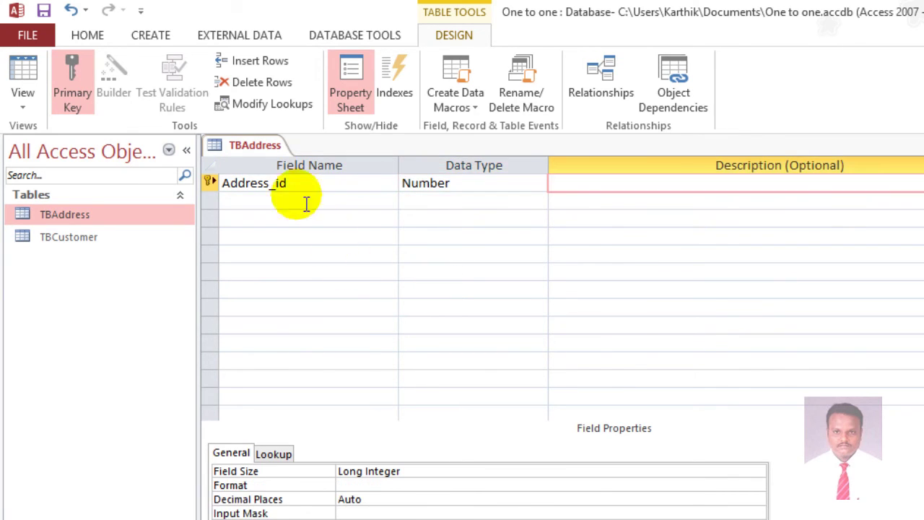
Add a Short Text field named Address, then save and close the TBAddress design.
{"action": "left_click", "coordinate": [253, 203]}
{"action": "type", "text": "Ad"}
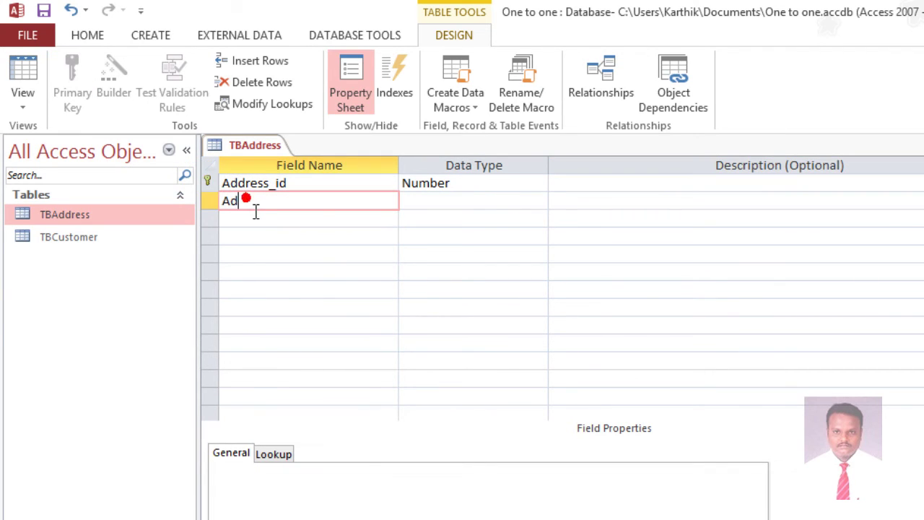
{"action": "type", "text": "dress"}
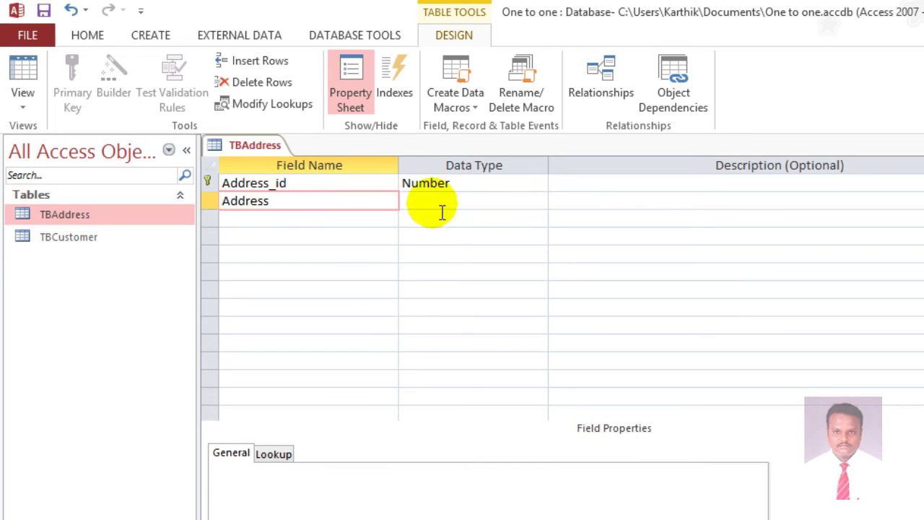
{"action": "left_click", "coordinate": [442, 210]}
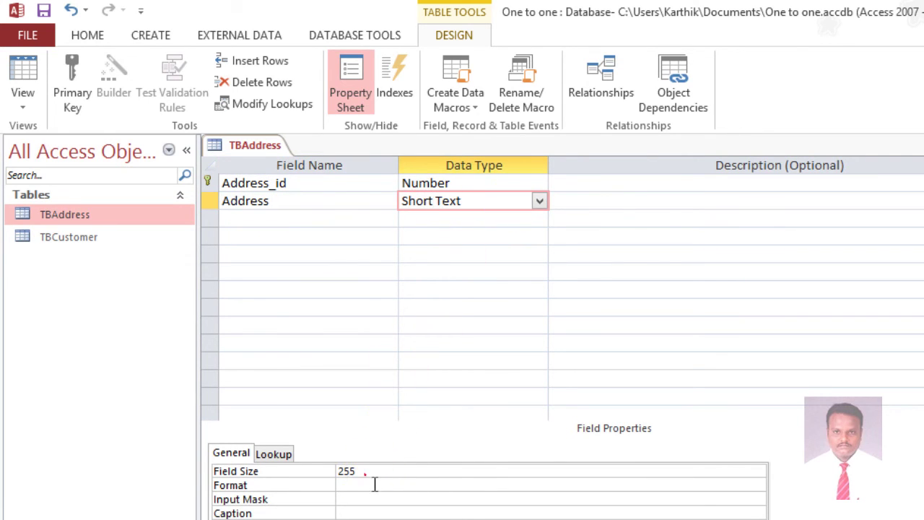
{"action": "left_click_drag", "start_coordinate": [364, 474], "coordinate": [329, 482]}
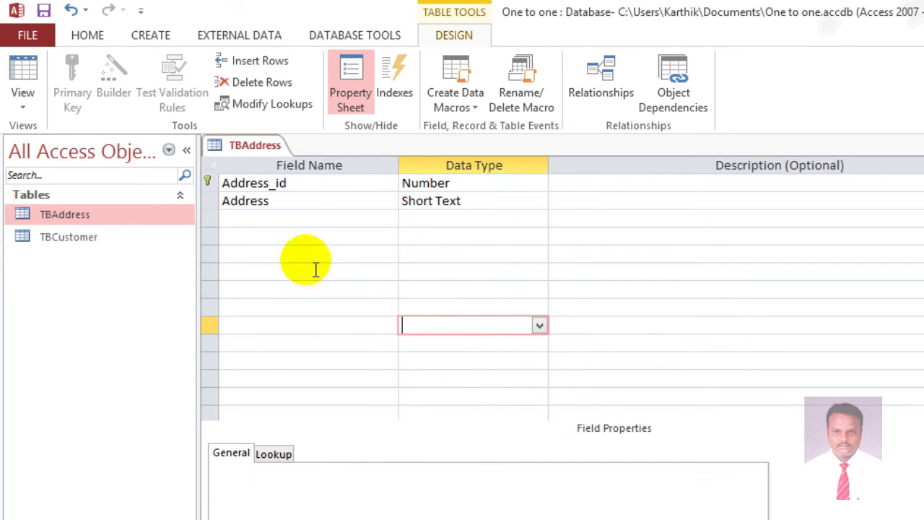
{"action": "left_click", "coordinate": [44, 10]}
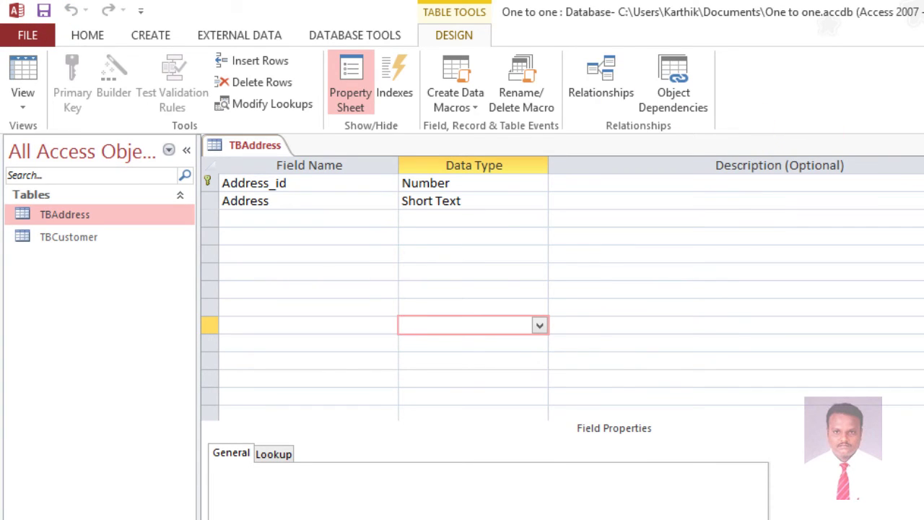
{"action": "key", "text": "ctrl+w"}
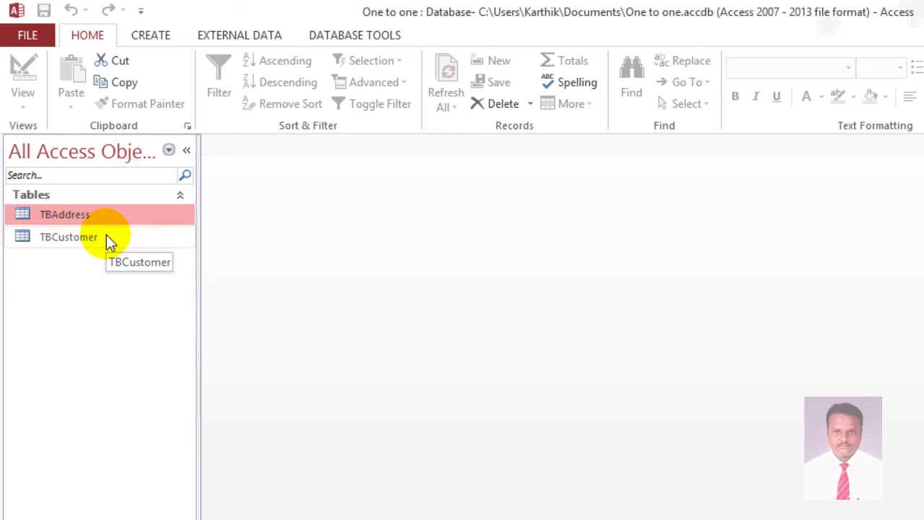
Open Relationships, add TBAddress and TBCustomer, and arrange their boxes side by side.
{"action": "left_click", "coordinate": [337, 43]}
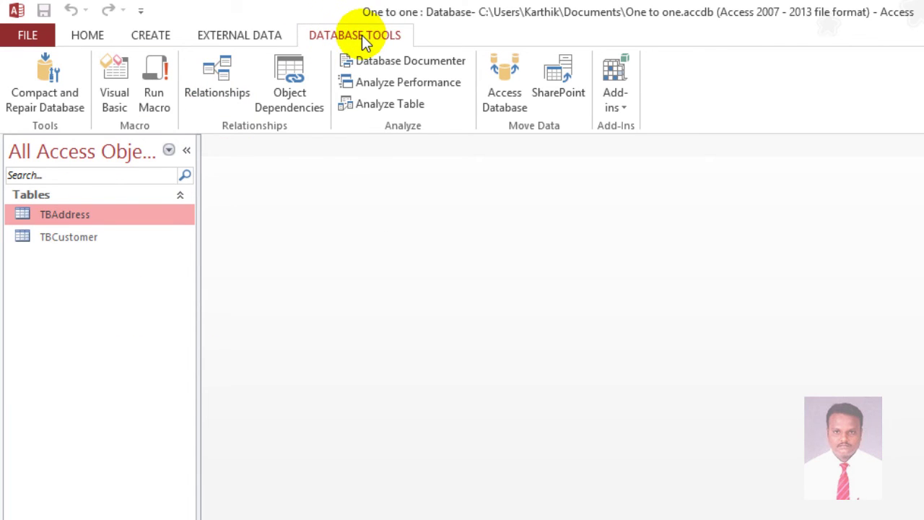
{"action": "left_click", "coordinate": [217, 77]}
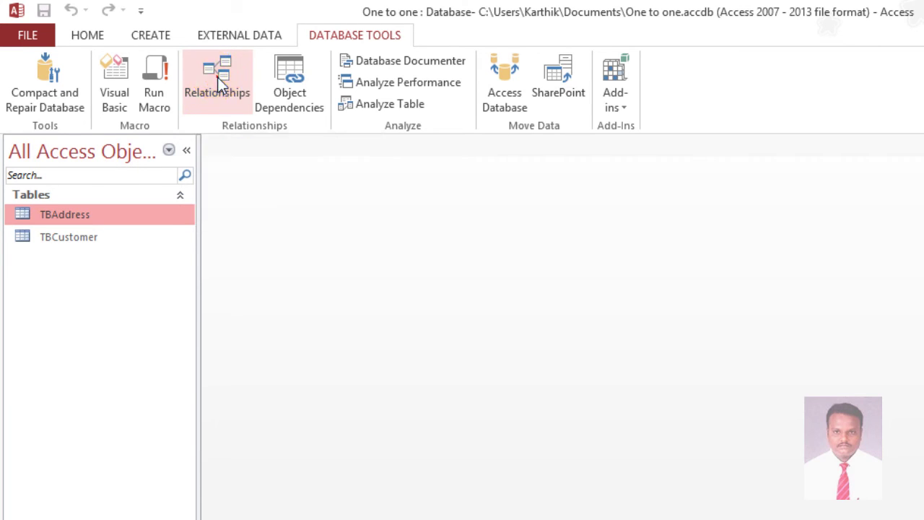
{"action": "left_click", "coordinate": [566, 275], "text": "shift"}
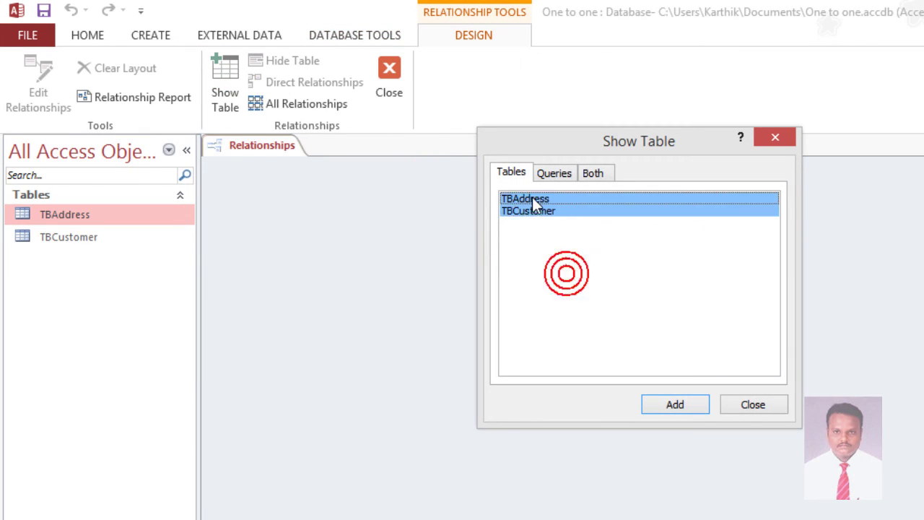
{"action": "left_click", "coordinate": [692, 400]}
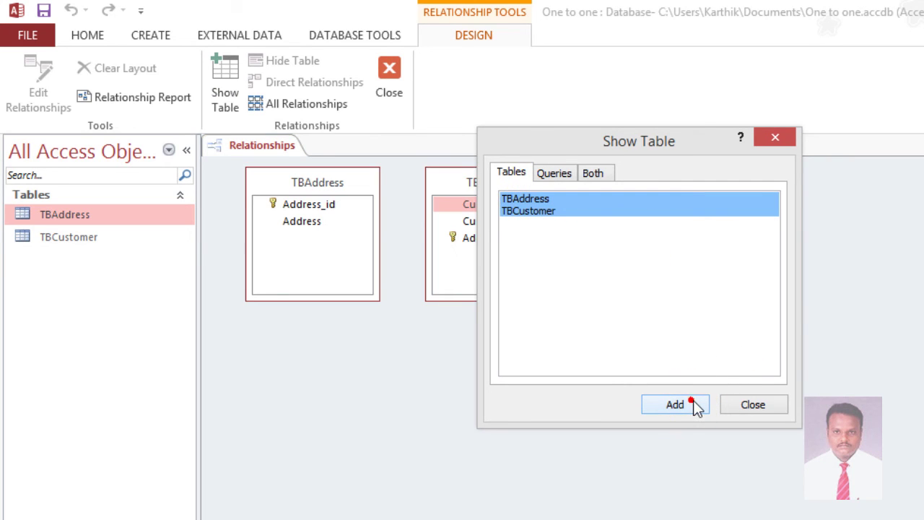
{"action": "left_click", "coordinate": [750, 408]}
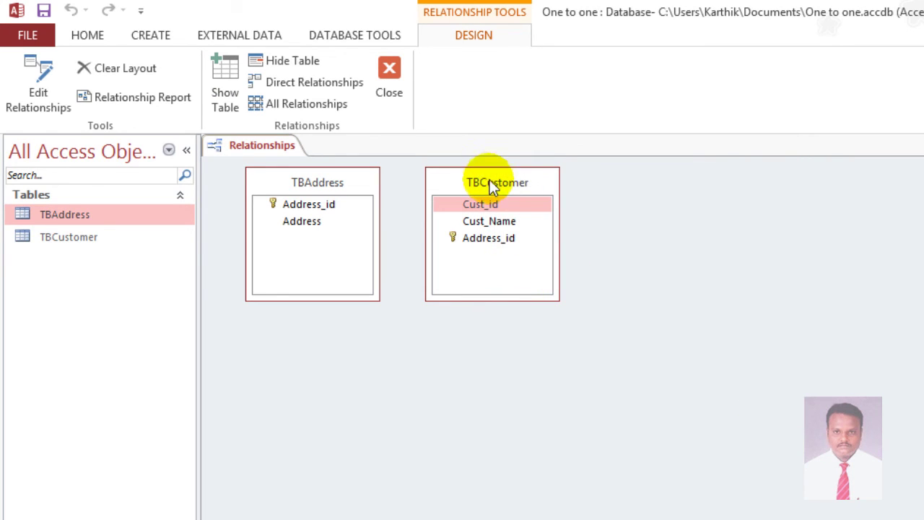
{"action": "left_click_drag", "start_coordinate": [494, 183], "coordinate": [514, 185]}
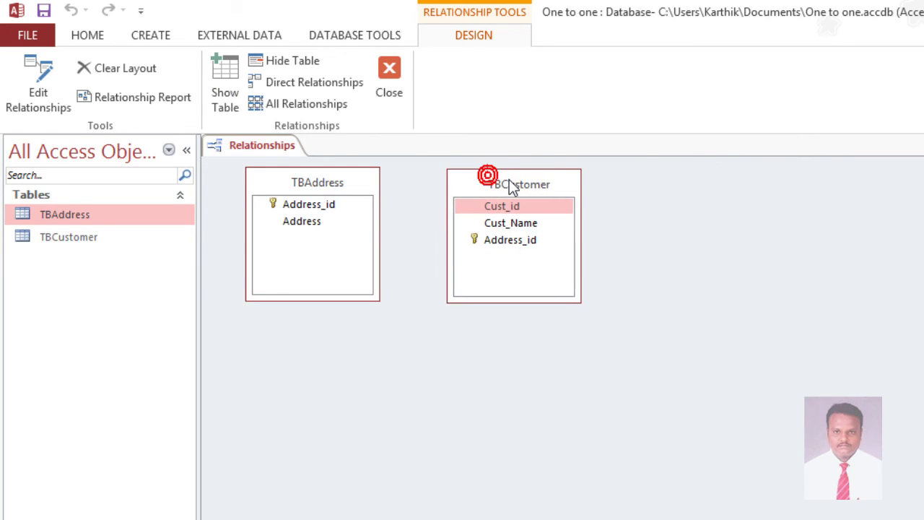
{"action": "left_click", "coordinate": [361, 182]}
{"action": "left_click_drag", "start_coordinate": [358, 177], "coordinate": [358, 181]}
Drag TBAddress's Address_id onto TBCustomer's Address_id to propose a link.
{"action": "left_click", "coordinate": [289, 198]}
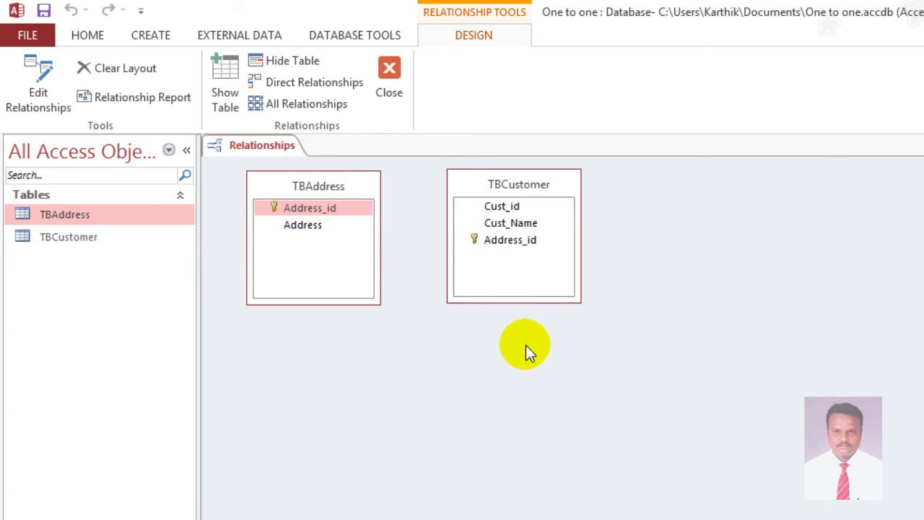
{"action": "left_click", "coordinate": [298, 210]}
{"action": "left_click_drag", "start_coordinate": [307, 210], "coordinate": [524, 247]}
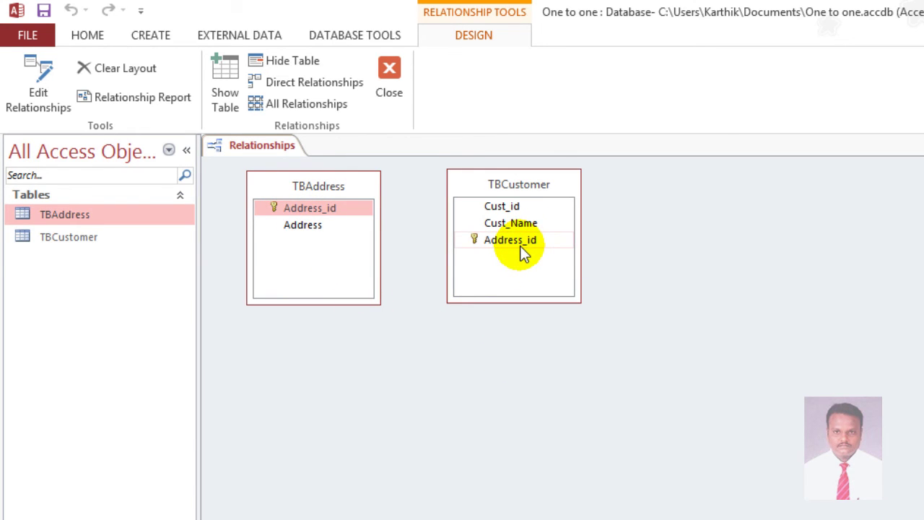
{"action": "left_click_drag", "start_coordinate": [303, 212], "coordinate": [432, 248]}
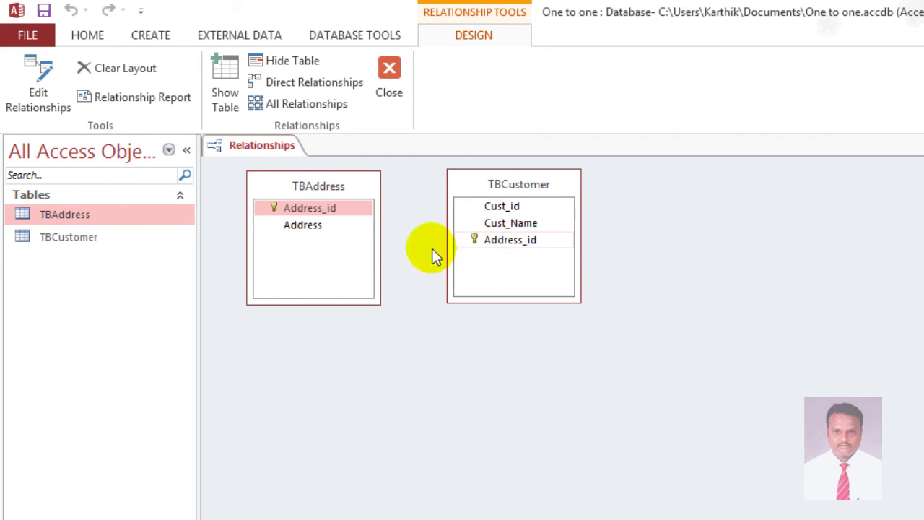
{"action": "left_click", "coordinate": [287, 208]}
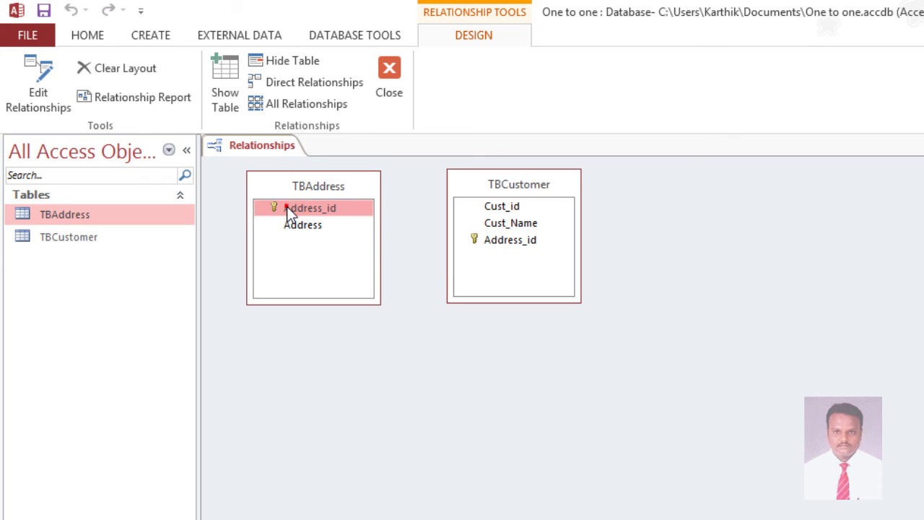
{"action": "left_click_drag", "start_coordinate": [287, 206], "coordinate": [516, 252]}
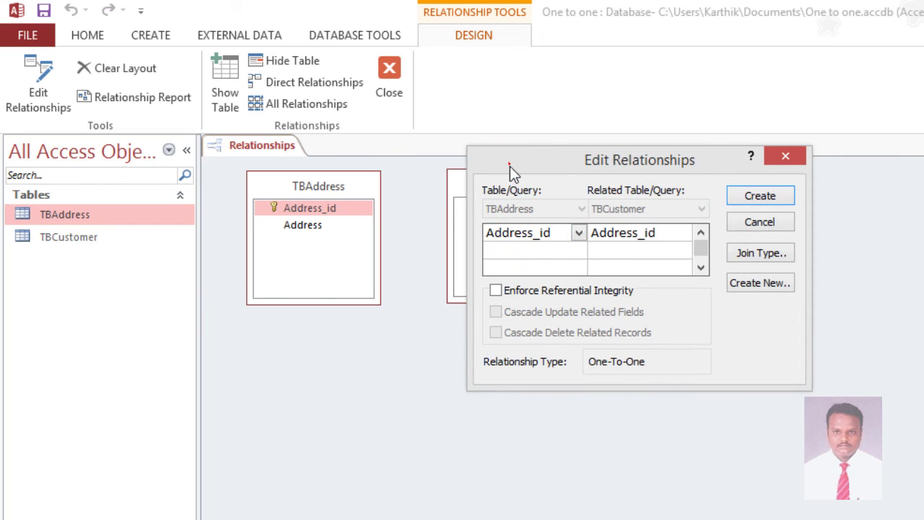
Enforce referential integrity in Edit Relationships and create the one-to-one Address_id link.
{"action": "left_click_drag", "start_coordinate": [509, 166], "coordinate": [501, 229]}
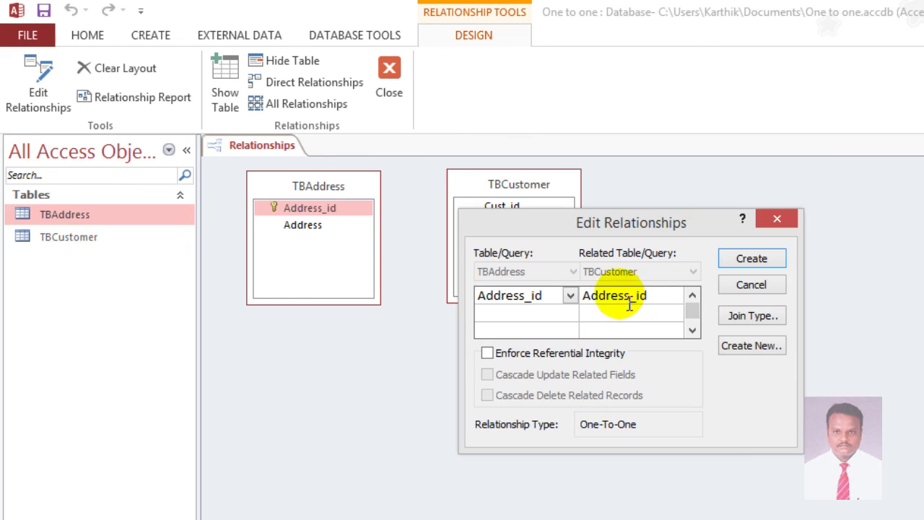
{"action": "left_click", "coordinate": [488, 354]}
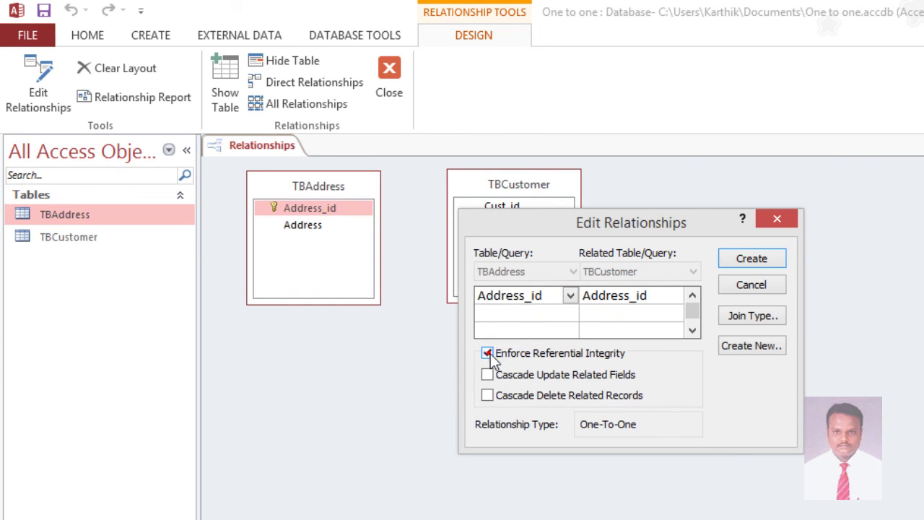
{"action": "left_click", "coordinate": [727, 258]}
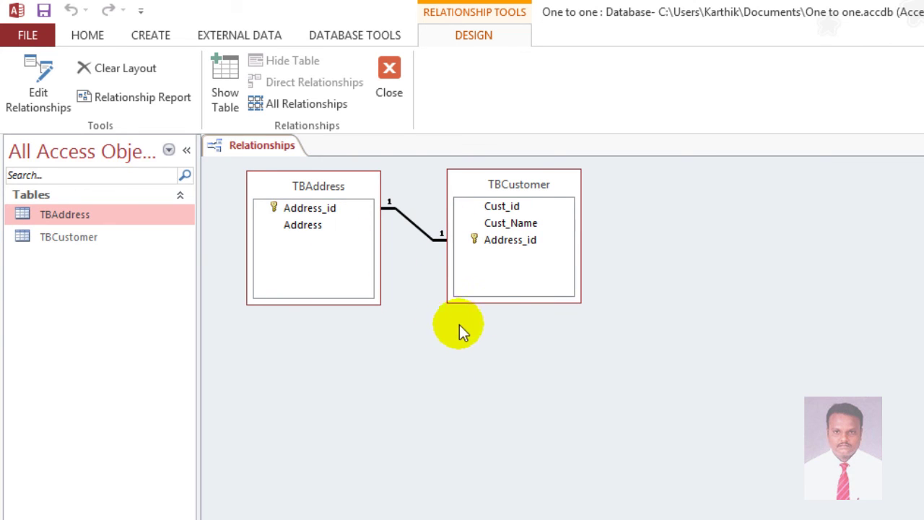
Generate the relationship report and save it as 'Relationships for One to one'.
{"action": "left_click", "coordinate": [157, 98]}
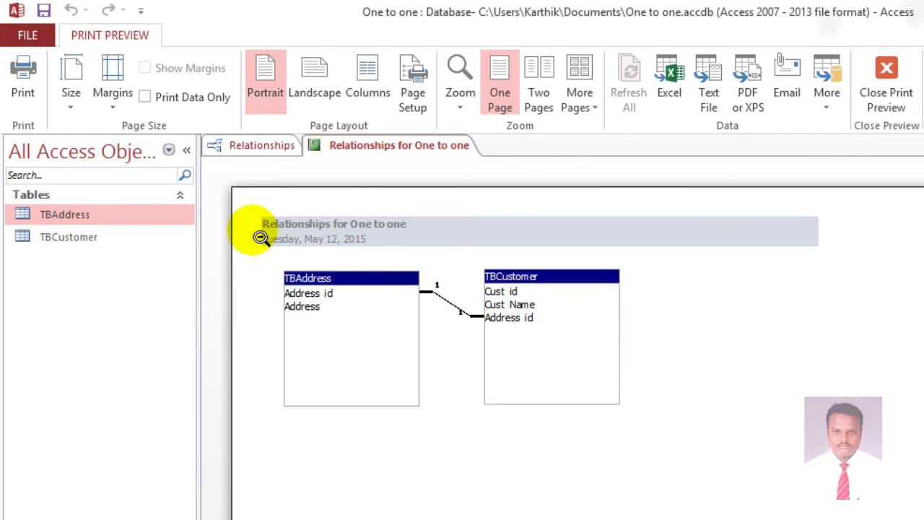
{"action": "right_click", "coordinate": [352, 145]}
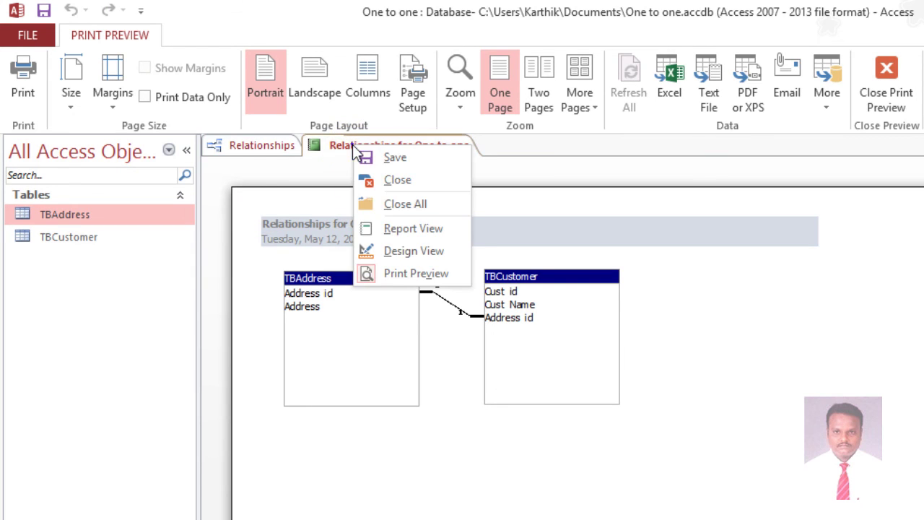
{"action": "left_click", "coordinate": [361, 156]}
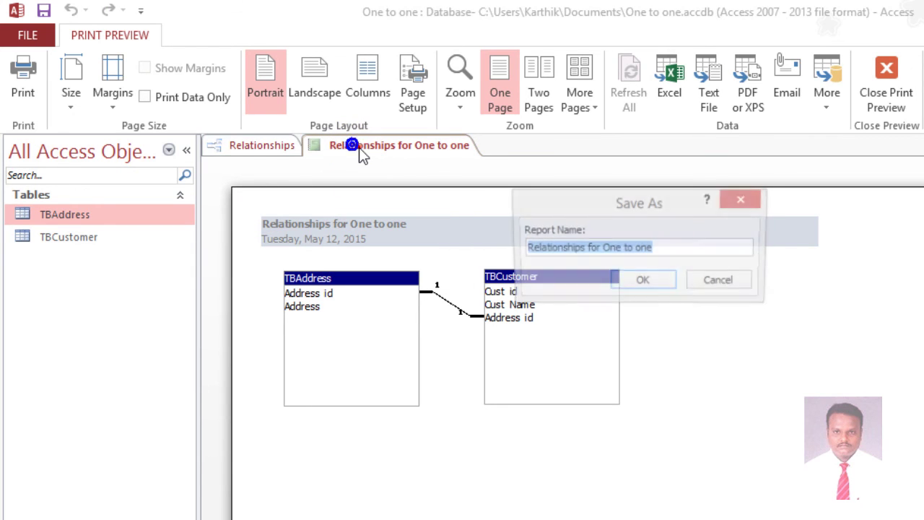
{"action": "left_click", "coordinate": [667, 249]}
{"action": "left_click", "coordinate": [657, 281]}
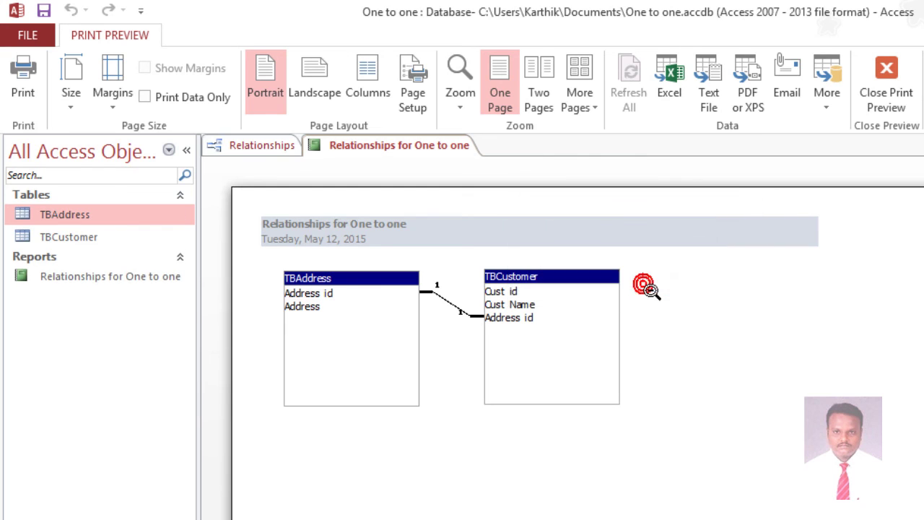
Open the saved 'Relationships for One to one' report and save the Relationships layout.
{"action": "double_click", "coordinate": [132, 277]}
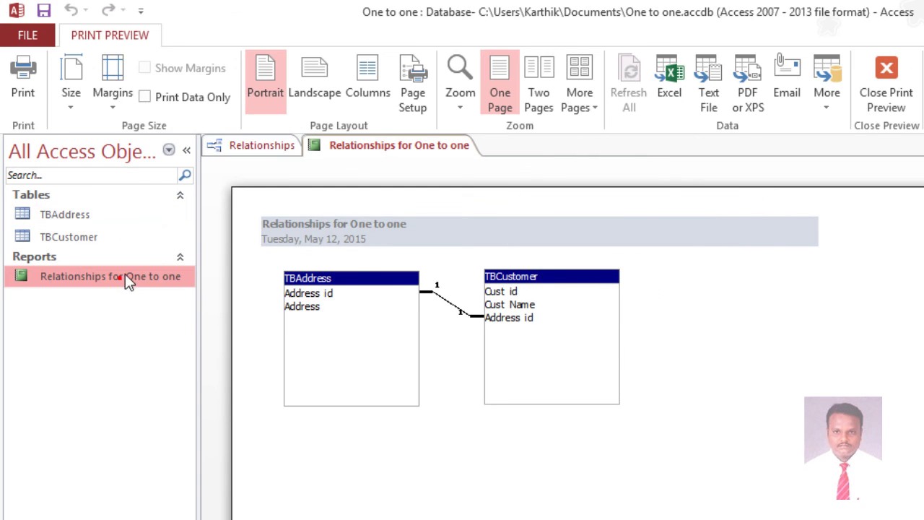
{"action": "right_click", "coordinate": [253, 153]}
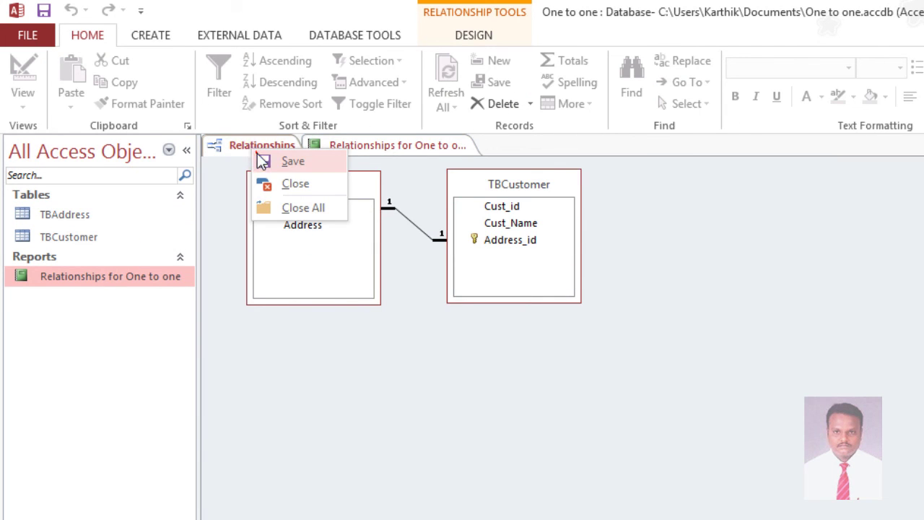
{"action": "left_click", "coordinate": [257, 155]}
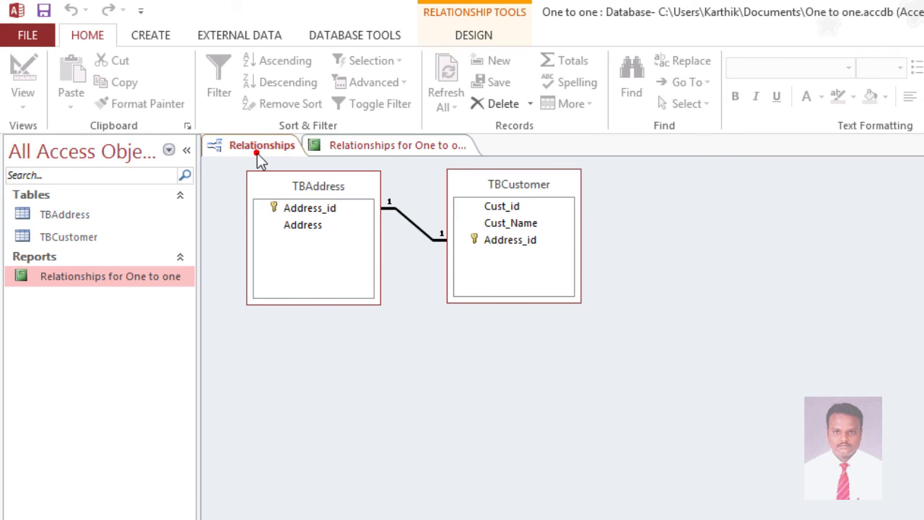